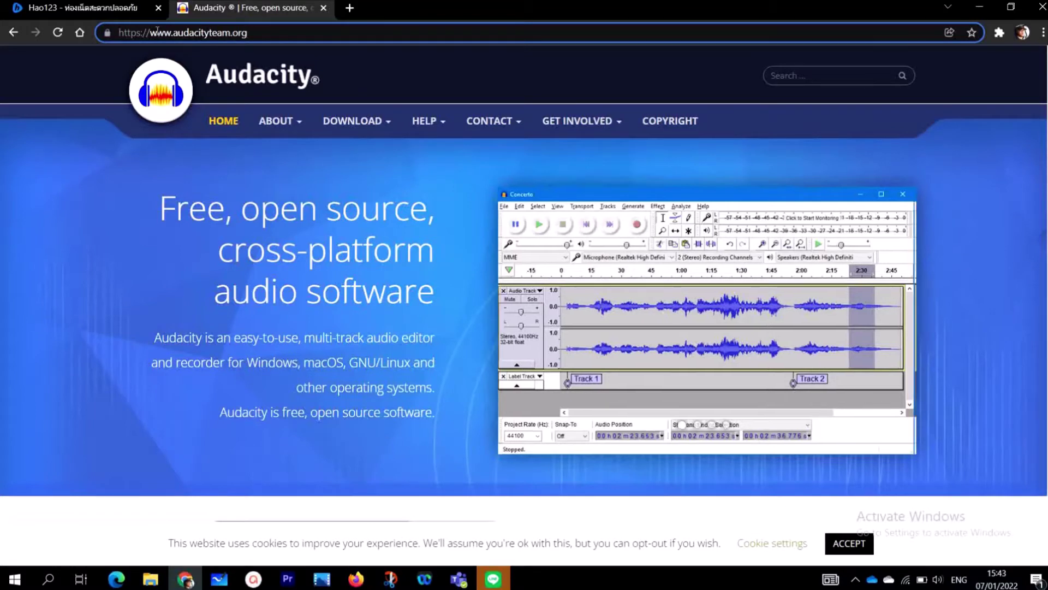
# - Download the Audacity 3.1.3 64-bit Windows installer (.exe) from the Audacity website's Windows page
pyautogui.moveTo(261, 33); pyautogui.dragTo(117, 31)
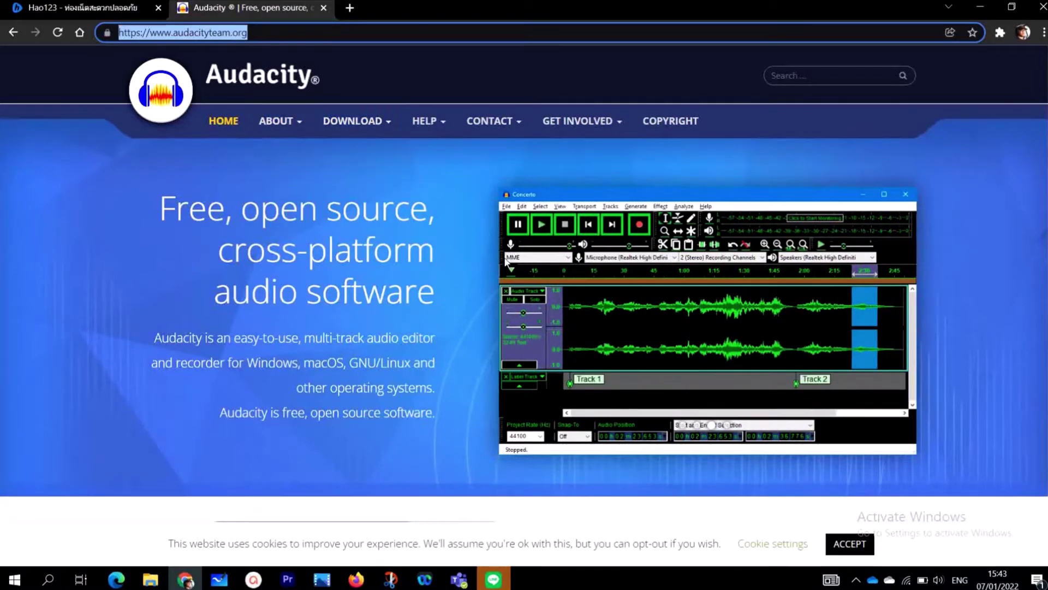
pyautogui.scroll(-2, 429, 179)
pyautogui.scroll(-2, 429, 180)
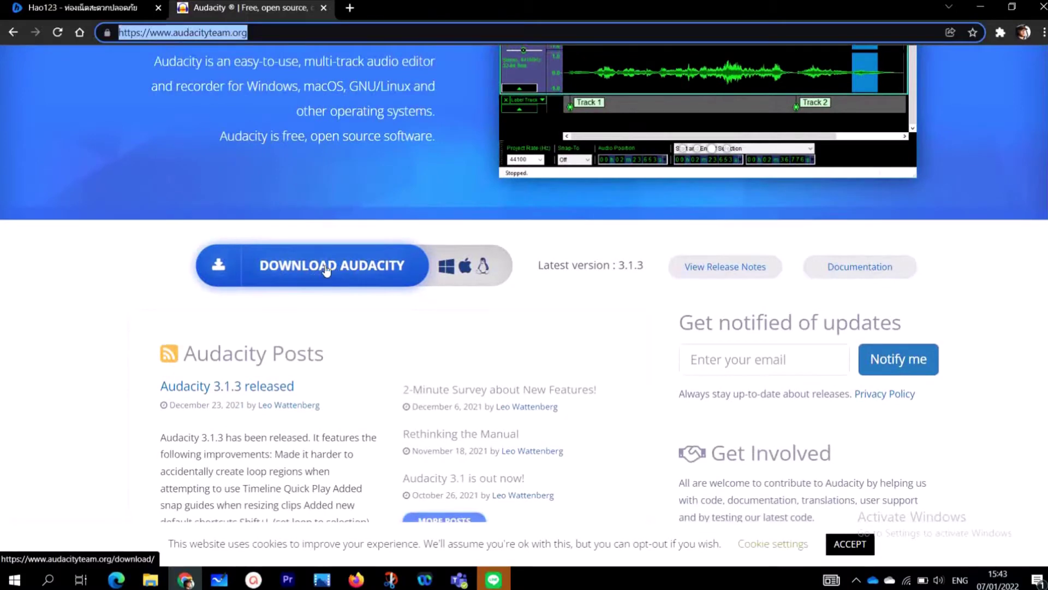
pyautogui.click(358, 270)
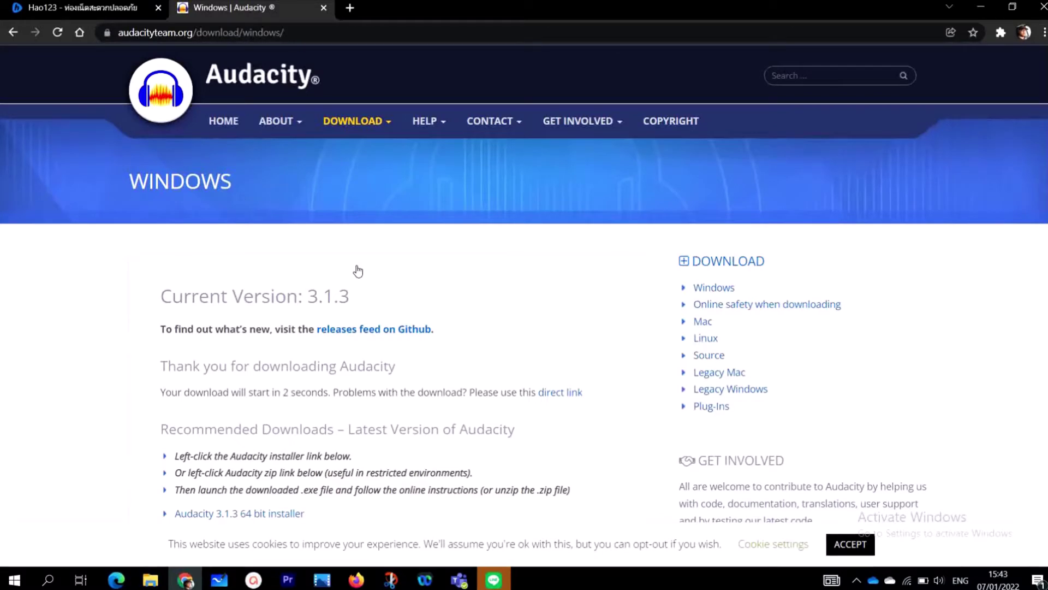
pyautogui.scroll(-4, 454, 308)
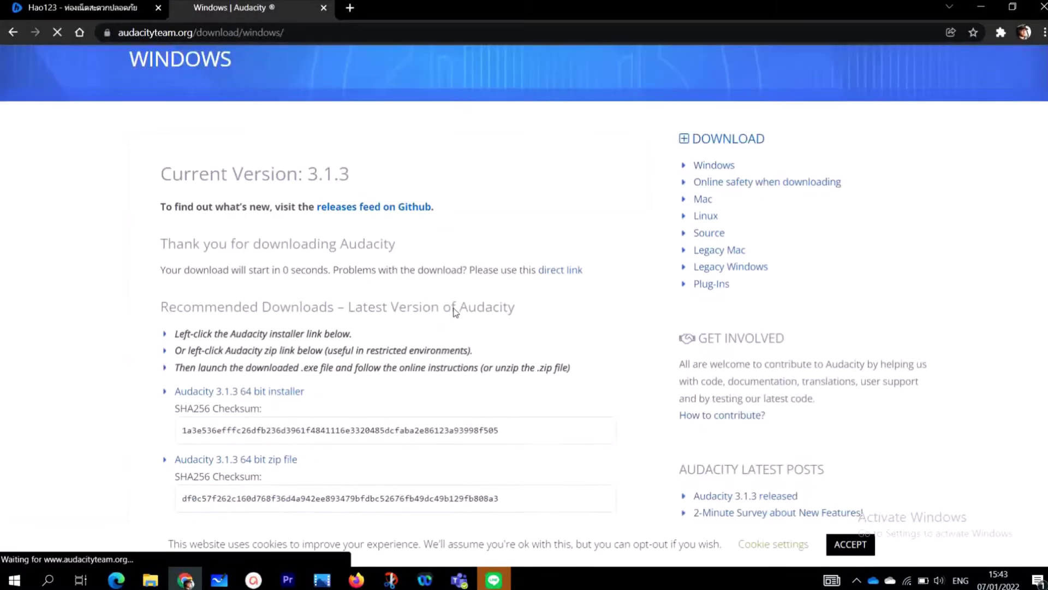
pyautogui.scroll(-5, 456, 311)
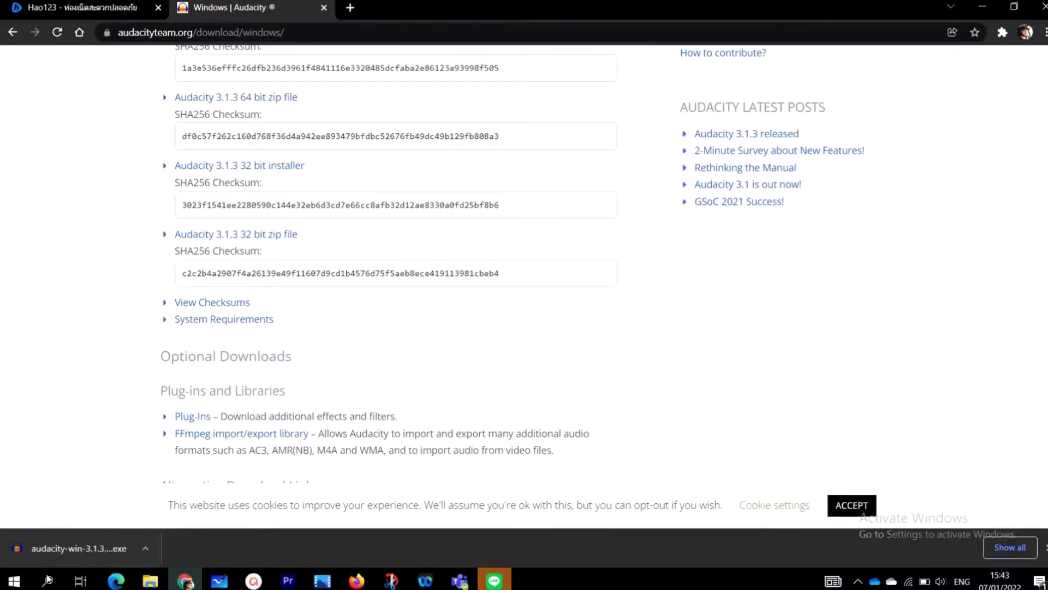
# - Run the downloaded Audacity 3.1.3 installer, allow it, and confirm English as setup language
pyautogui.click(144, 549)
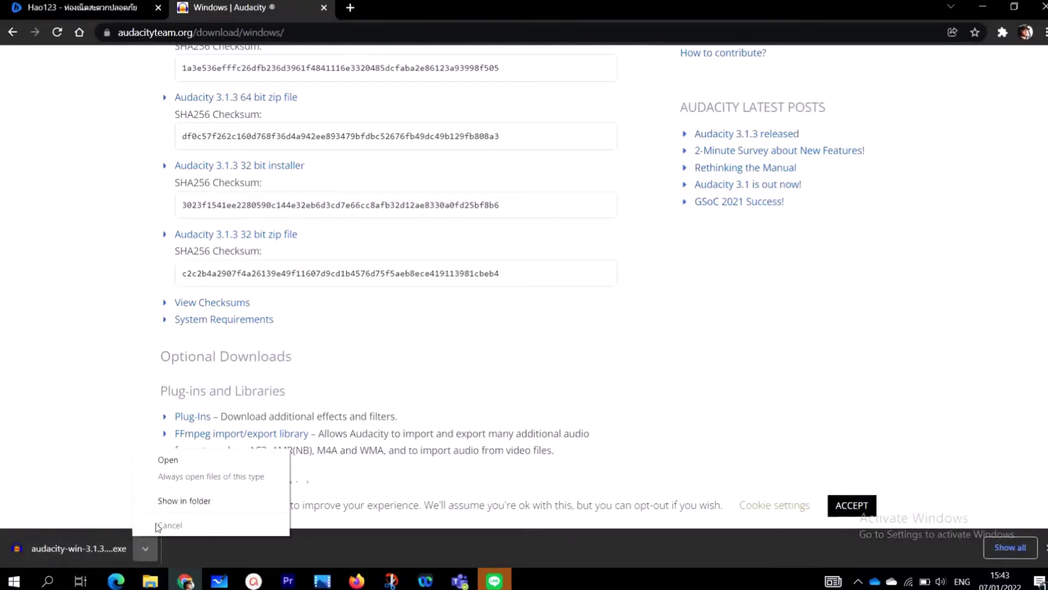
pyautogui.click(165, 460)
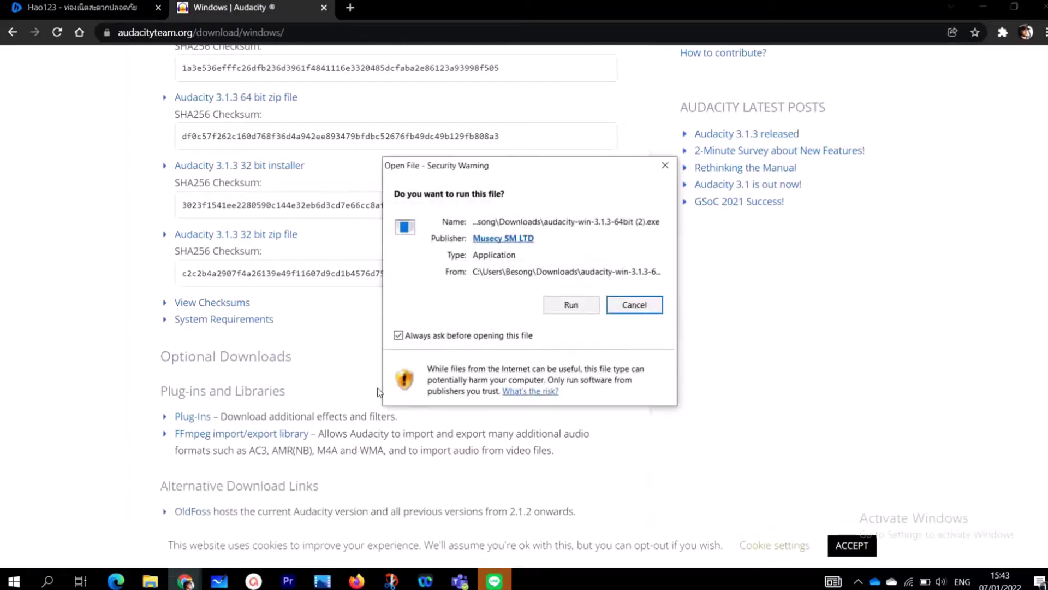
pyautogui.click(577, 309)
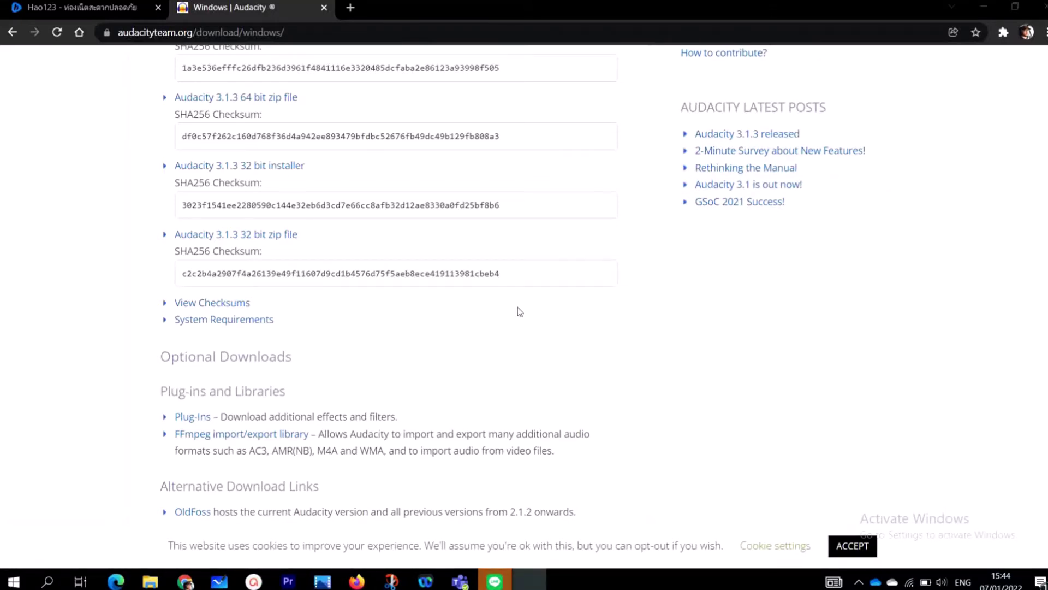
pyautogui.click(613, 287)
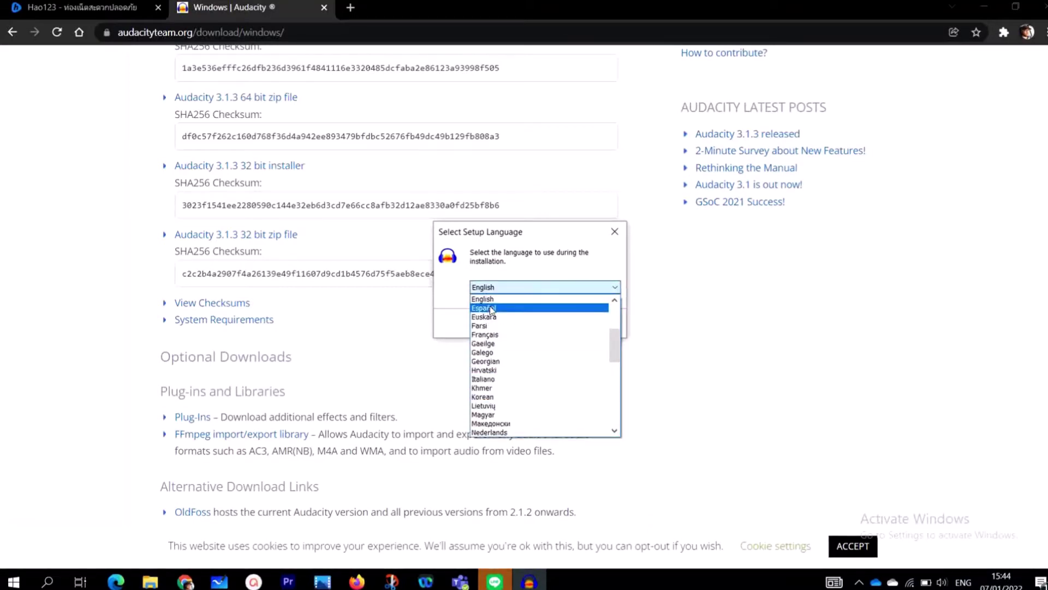
pyautogui.scroll(-3, 508, 350)
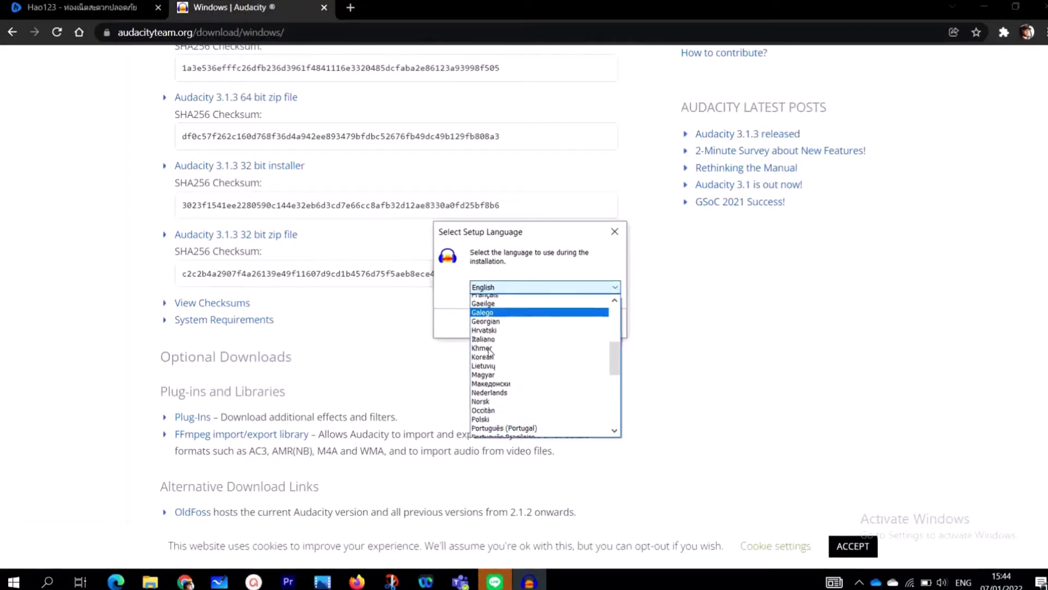
pyautogui.scroll(7, 546, 361)
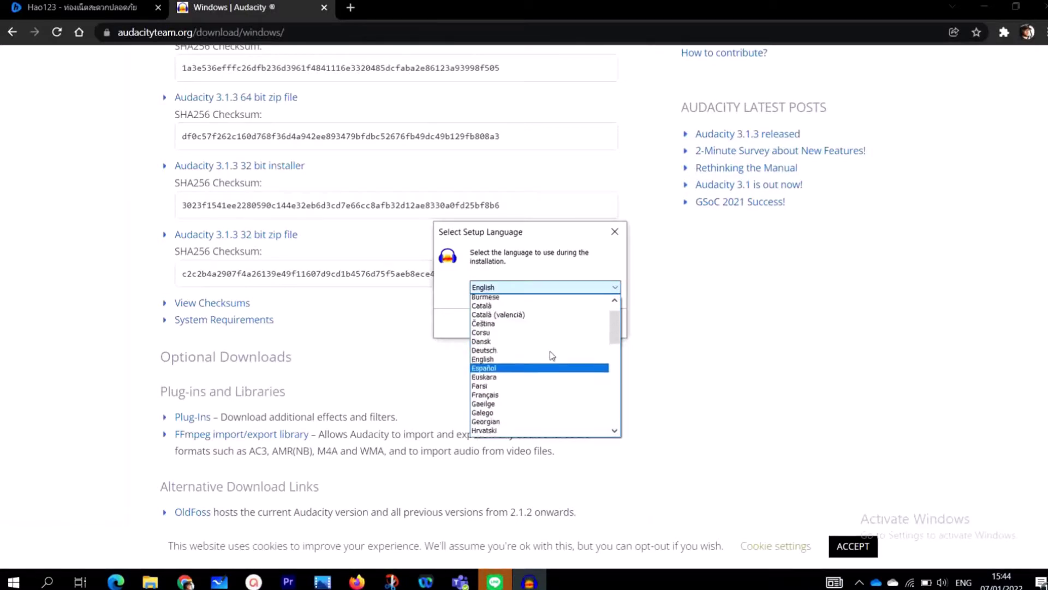
pyautogui.click(563, 294)
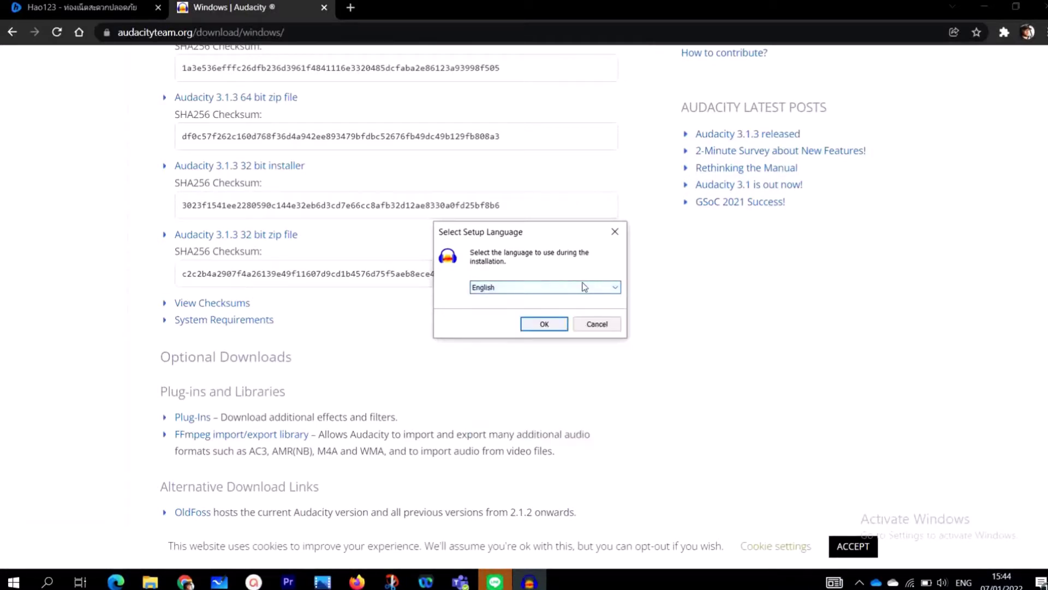
pyautogui.click(549, 326)
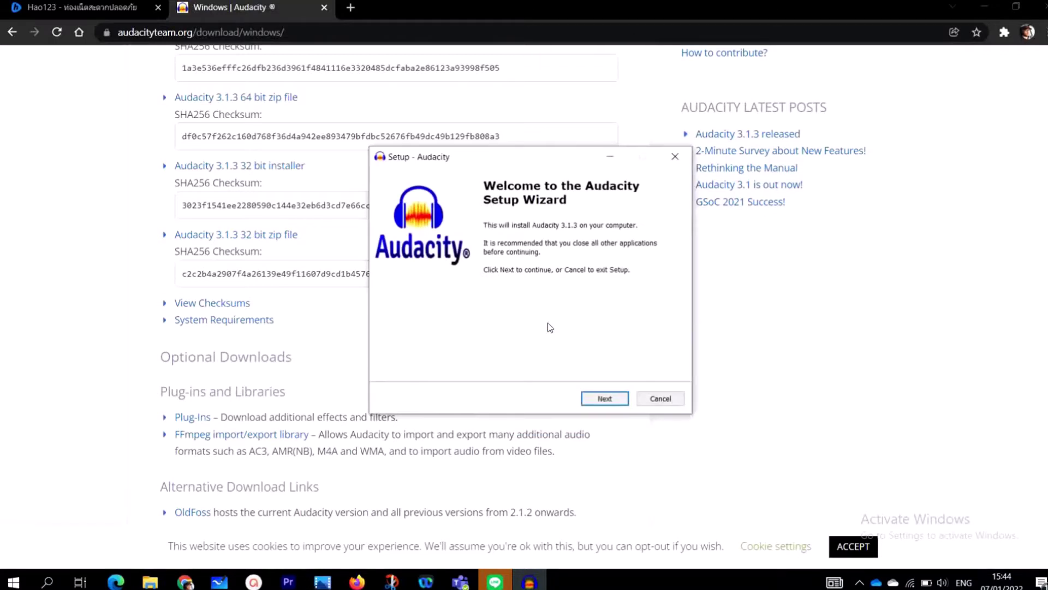
# - Go through the welcome and licence pages and confirm the existing C:\Program Files\Audacity folder
pyautogui.click(603, 399)
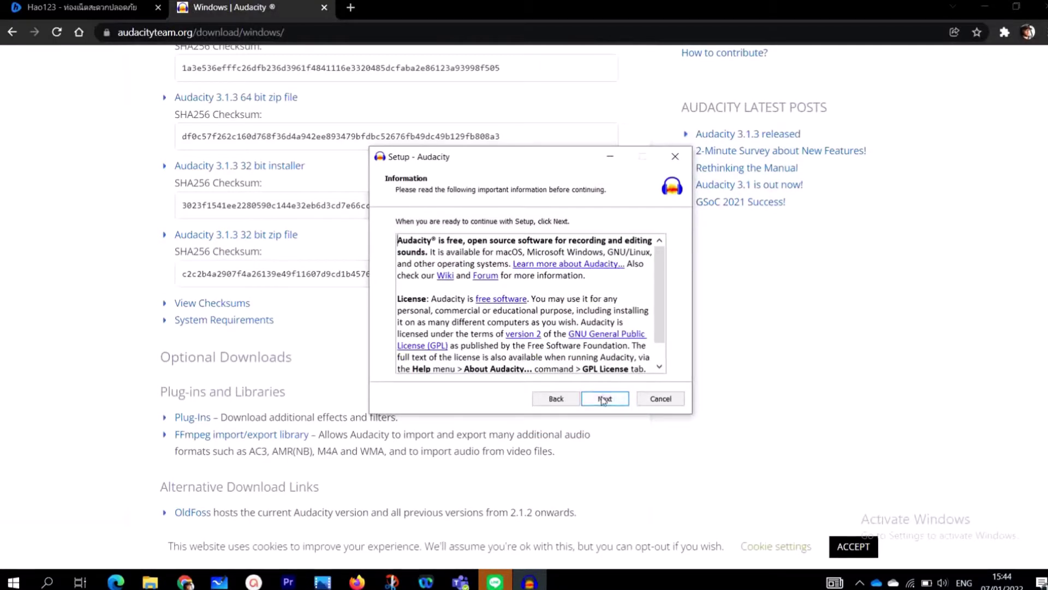
pyautogui.click(603, 400)
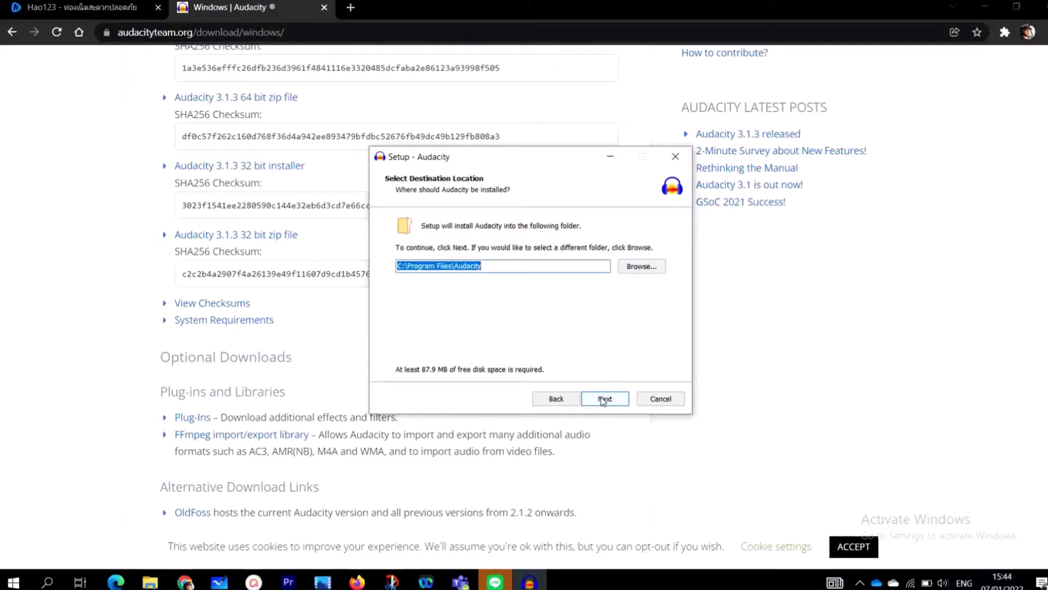
pyautogui.click(601, 399)
pyautogui.click(600, 399)
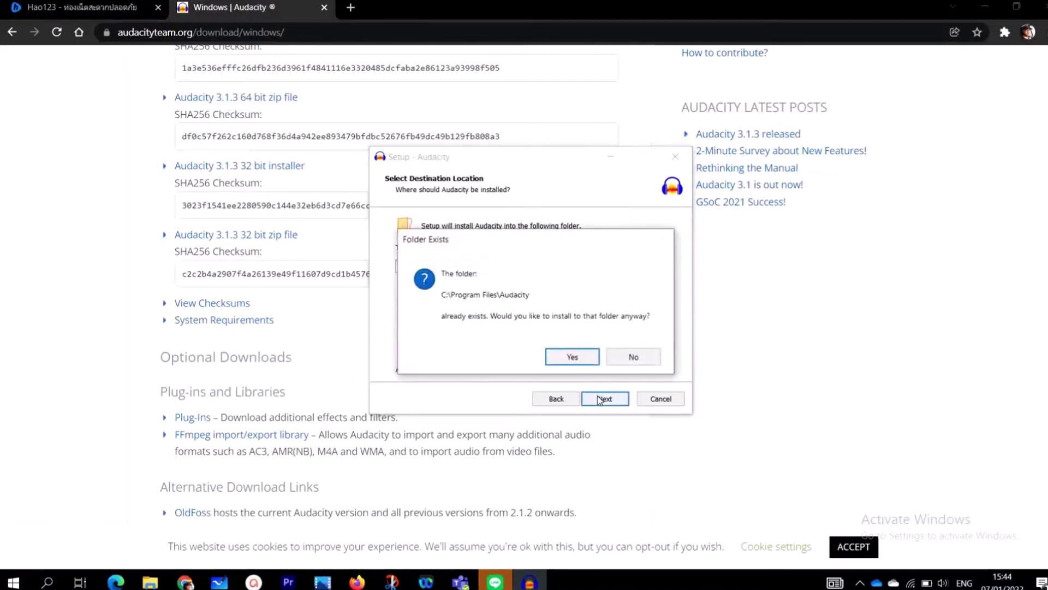
pyautogui.click(573, 358)
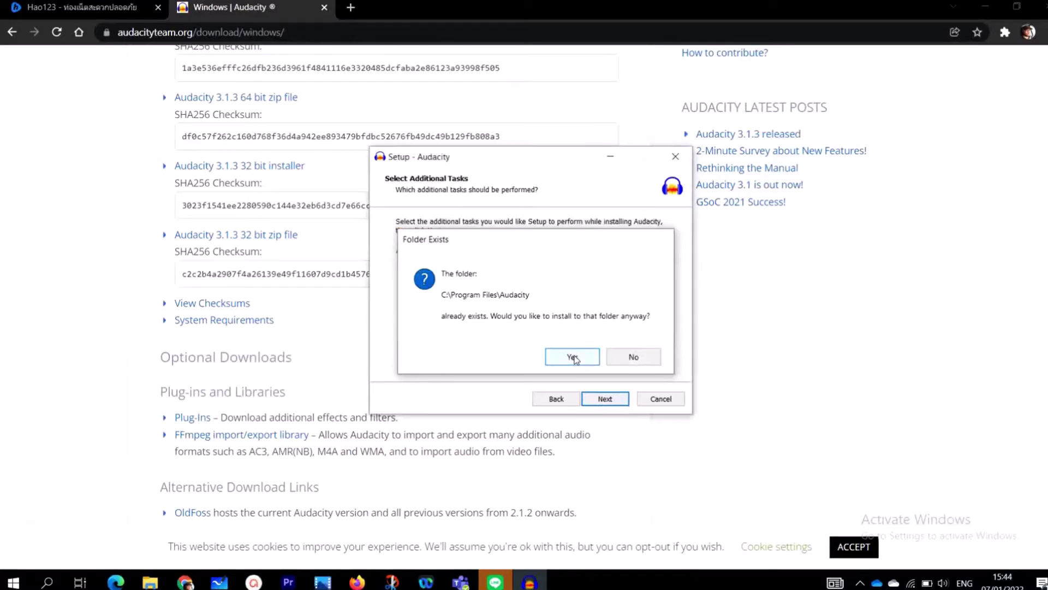
# - Install with desktop shortcut and preference reset tasks, then finish setup and launch Audacity
pyautogui.click(603, 402)
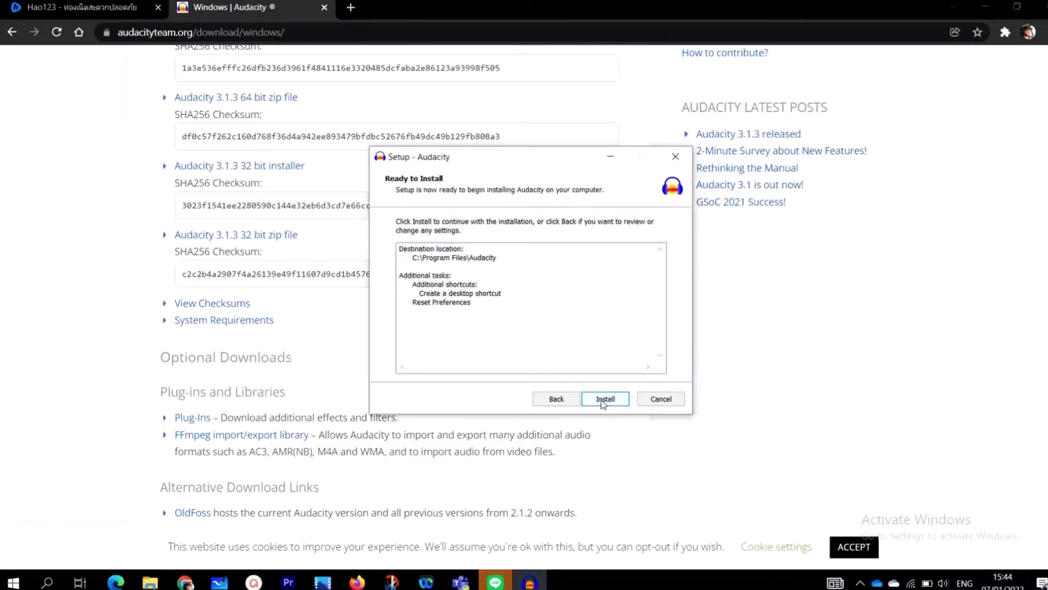
pyautogui.click(613, 404)
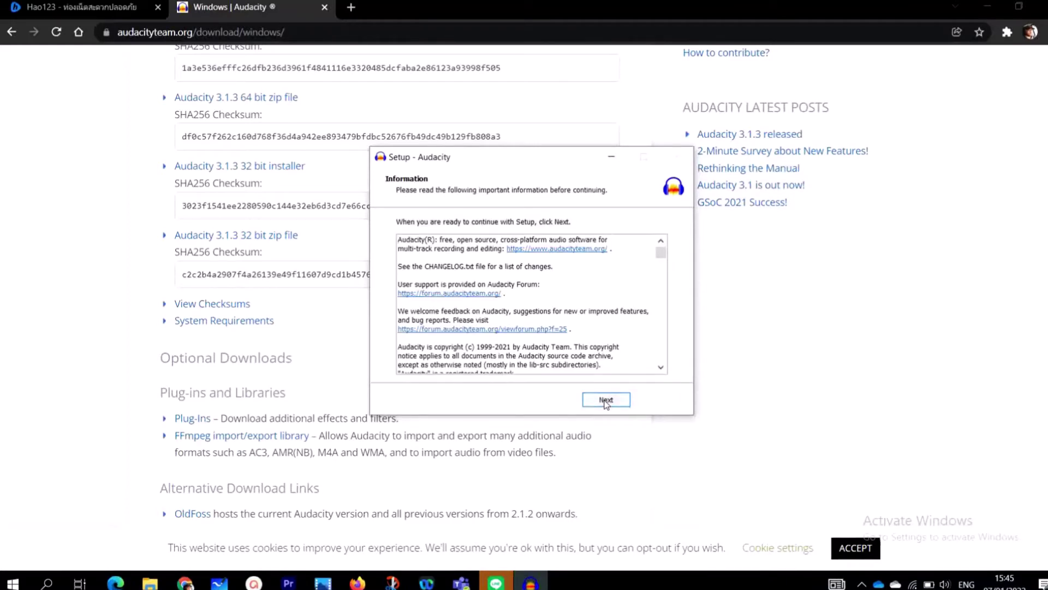
pyautogui.click(606, 401)
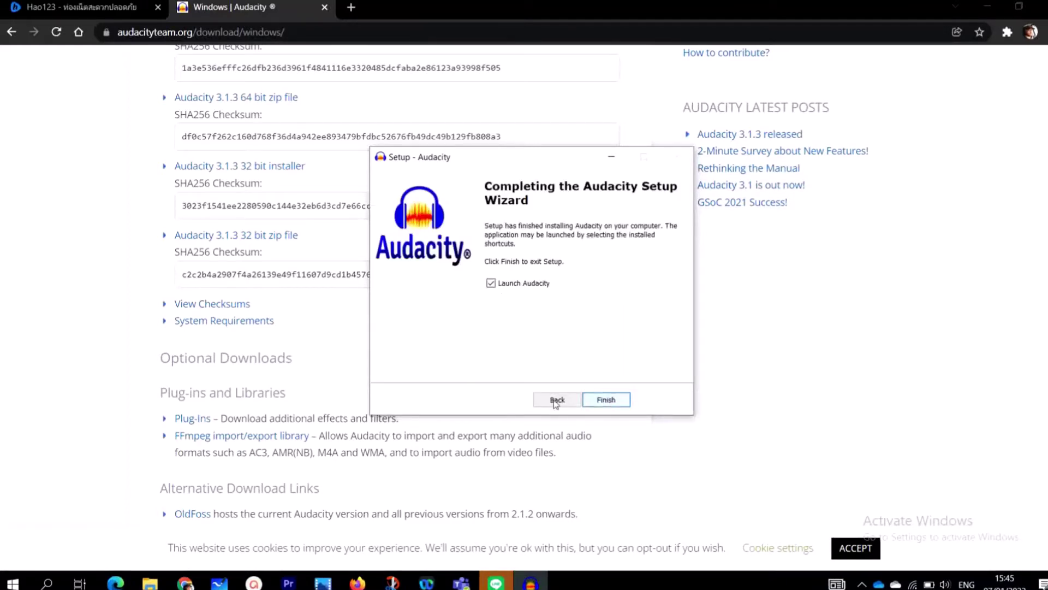
pyautogui.click(609, 400)
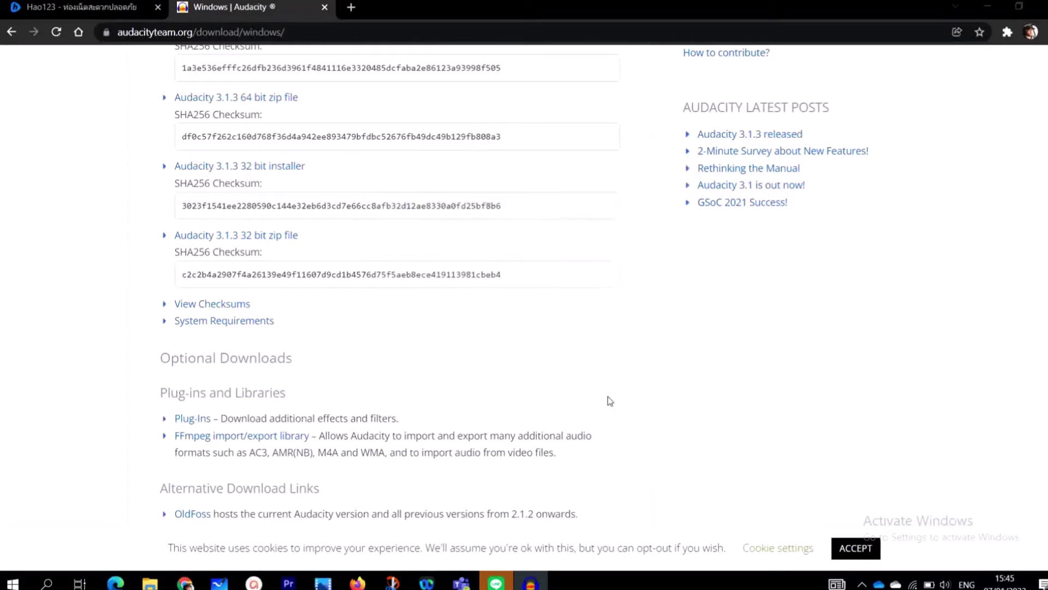
# - Accept the preference reset, dismiss the App updates and Welcome notices, and maximize Audacity
pyautogui.click(623, 297)
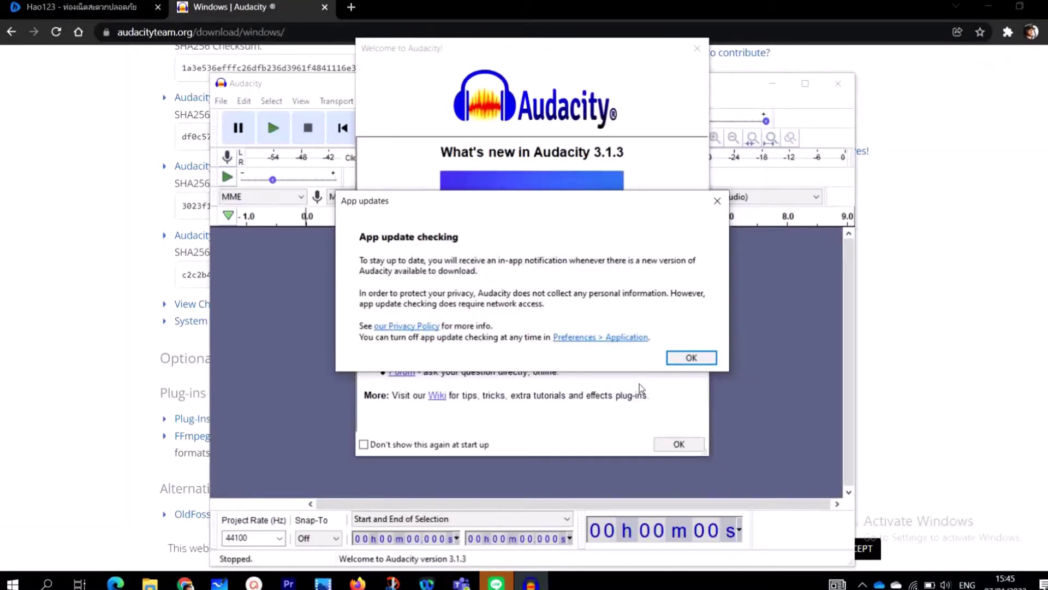
pyautogui.click(692, 358)
pyautogui.click(678, 443)
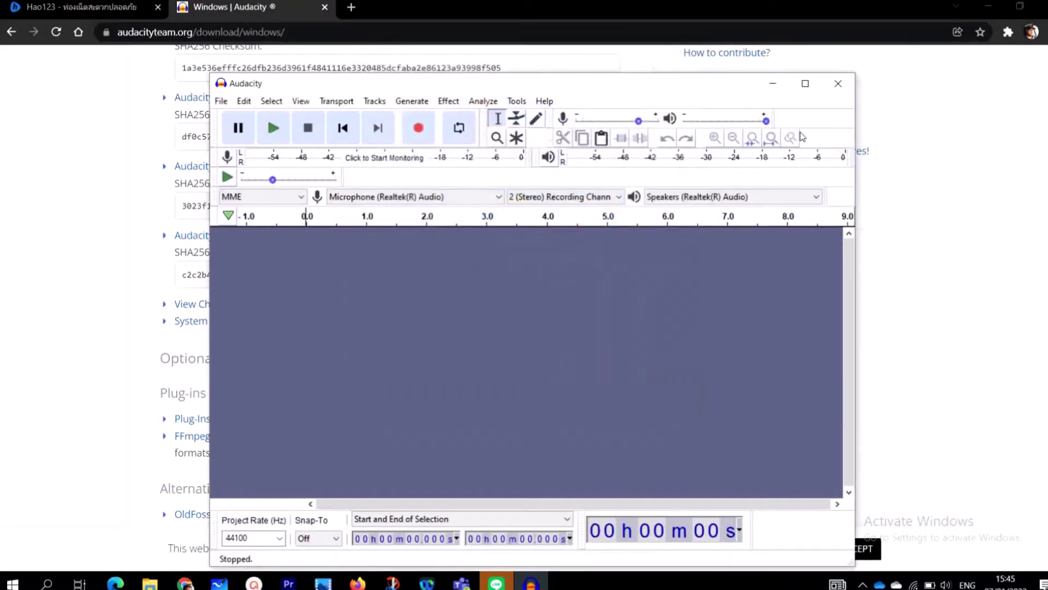
pyautogui.click(805, 83)
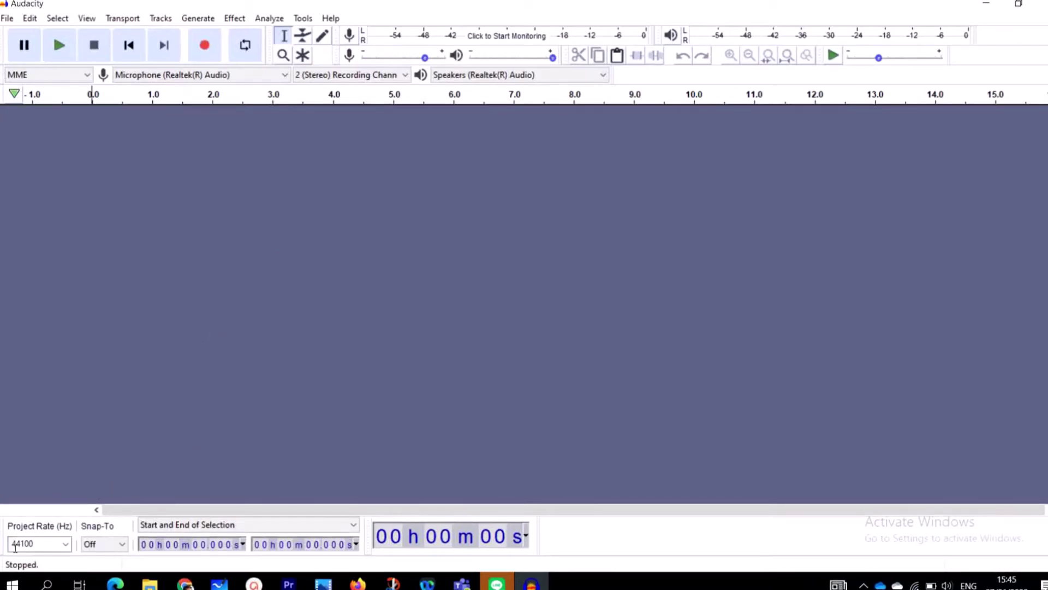
# - Keep 44100 Hz project rate and MME host, recording from Microsoft Sound Mapper - Input
pyautogui.click(66, 544)
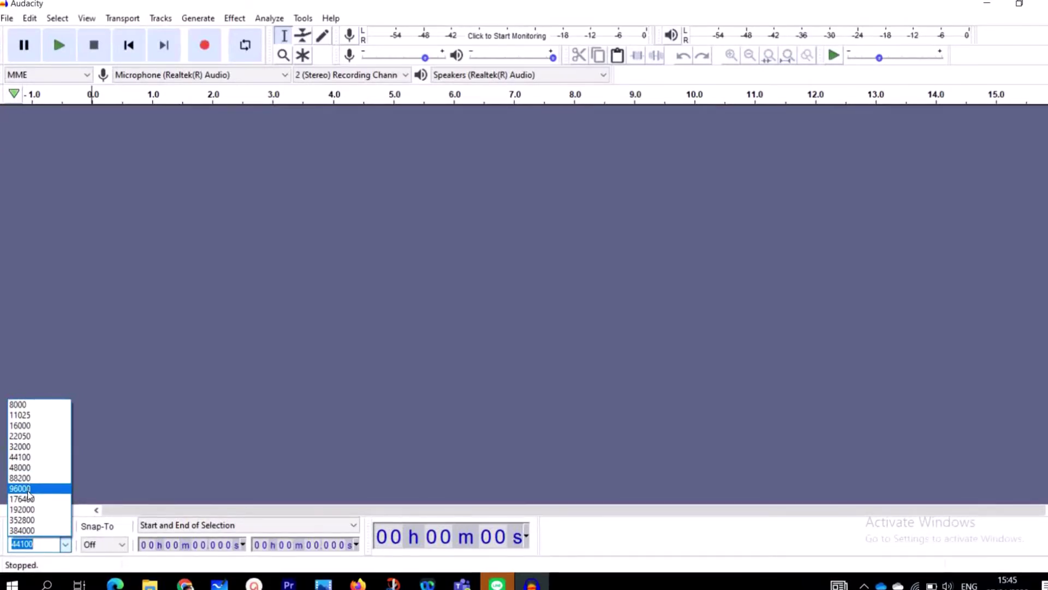
pyautogui.click(40, 460)
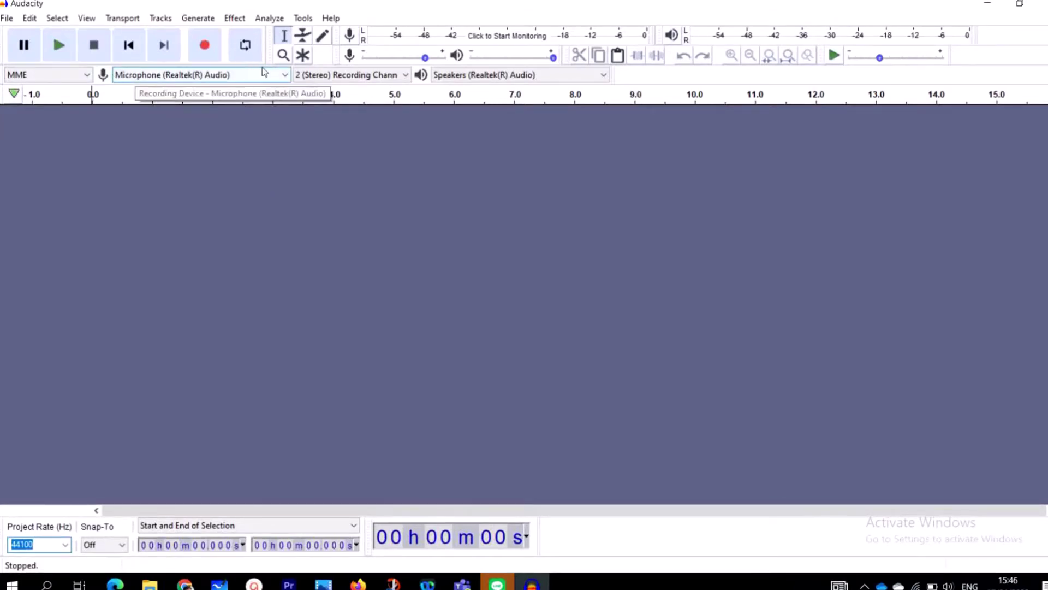
pyautogui.click(284, 75)
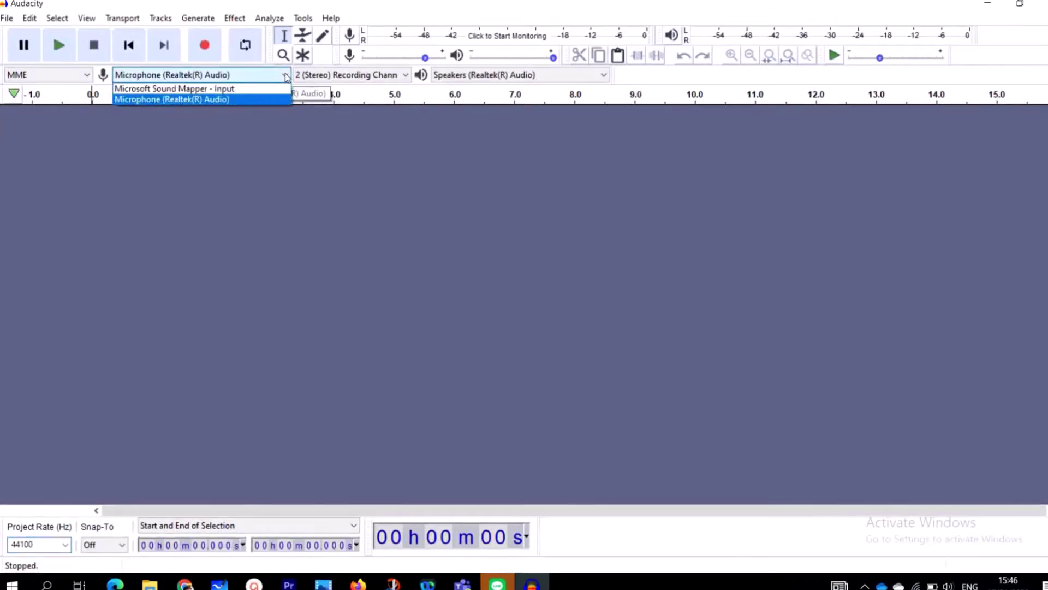
pyautogui.click(201, 89)
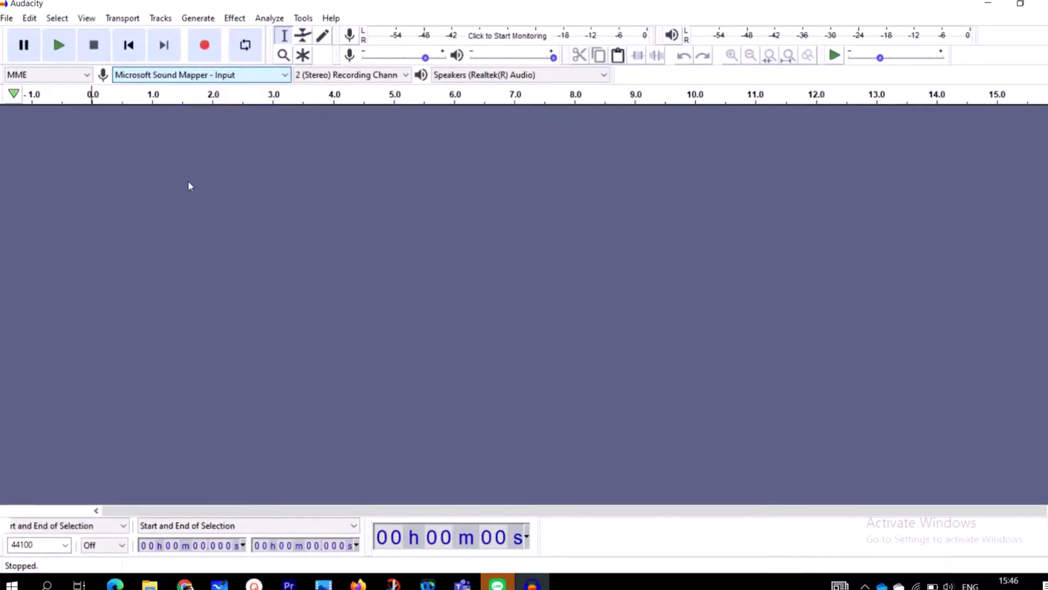
pyautogui.click(87, 76)
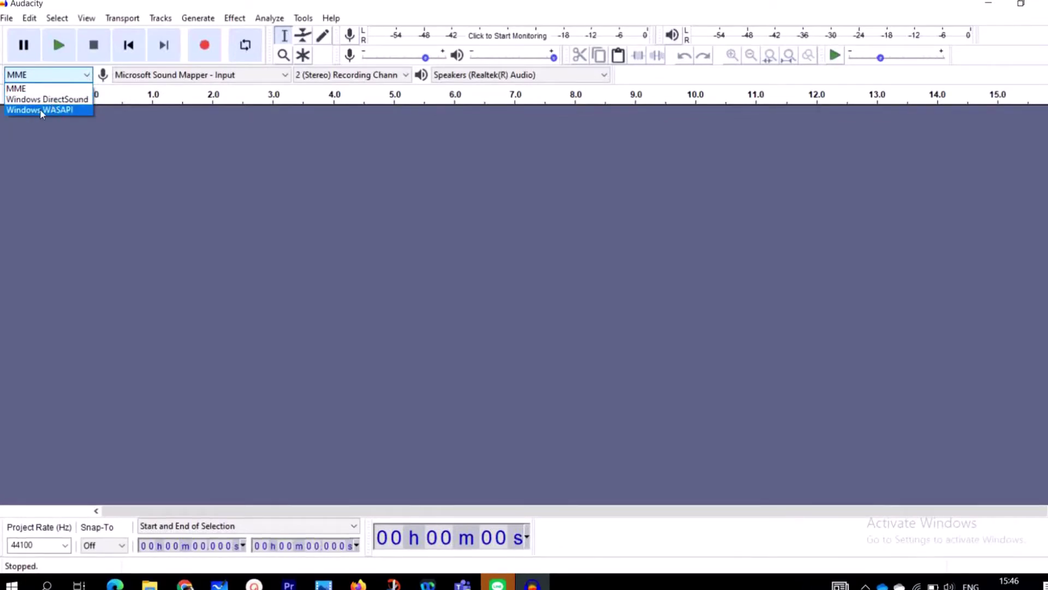
pyautogui.click(43, 78)
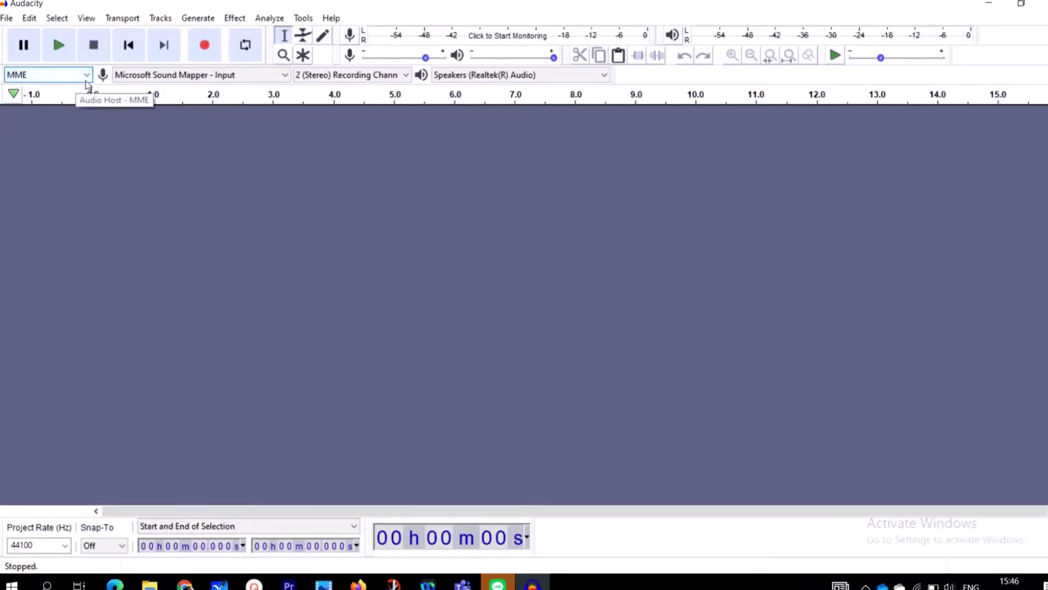
# - Keep 2 (Stereo) recording channels and briefly monitor the input level
pyautogui.click(407, 75)
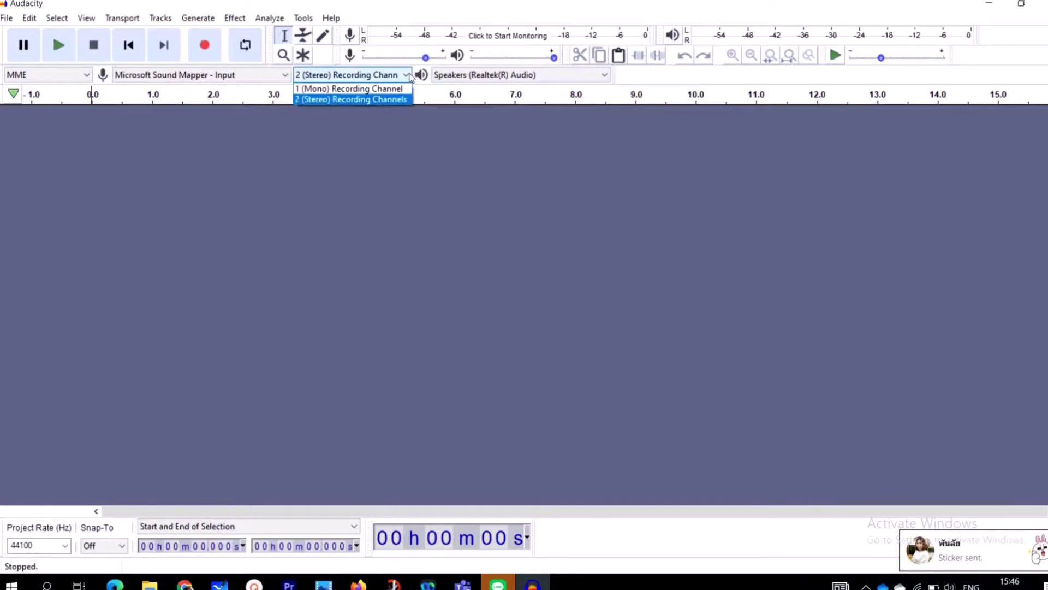
pyautogui.click(358, 100)
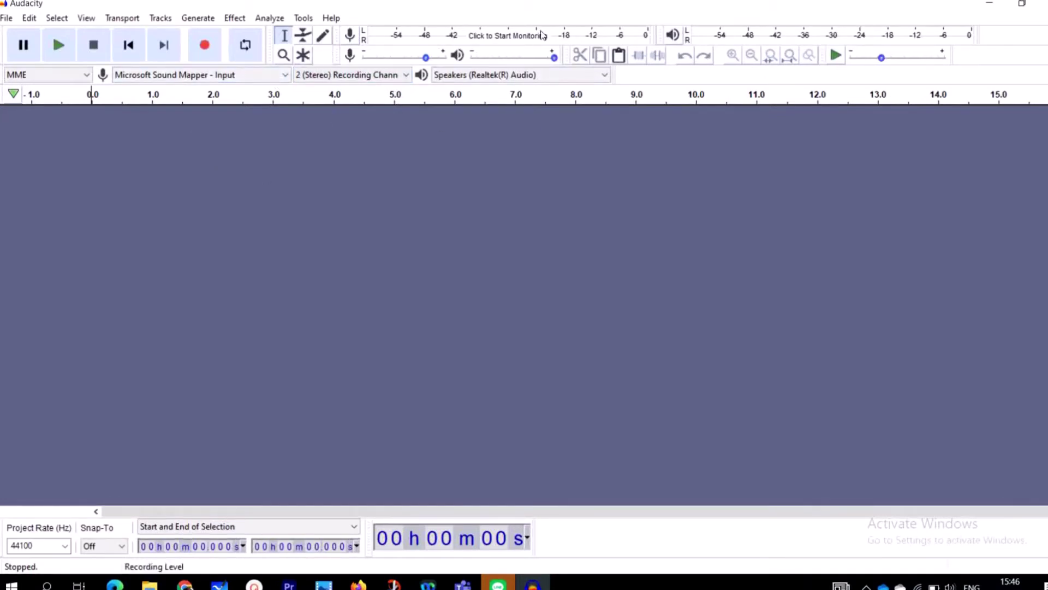
pyautogui.click(442, 35)
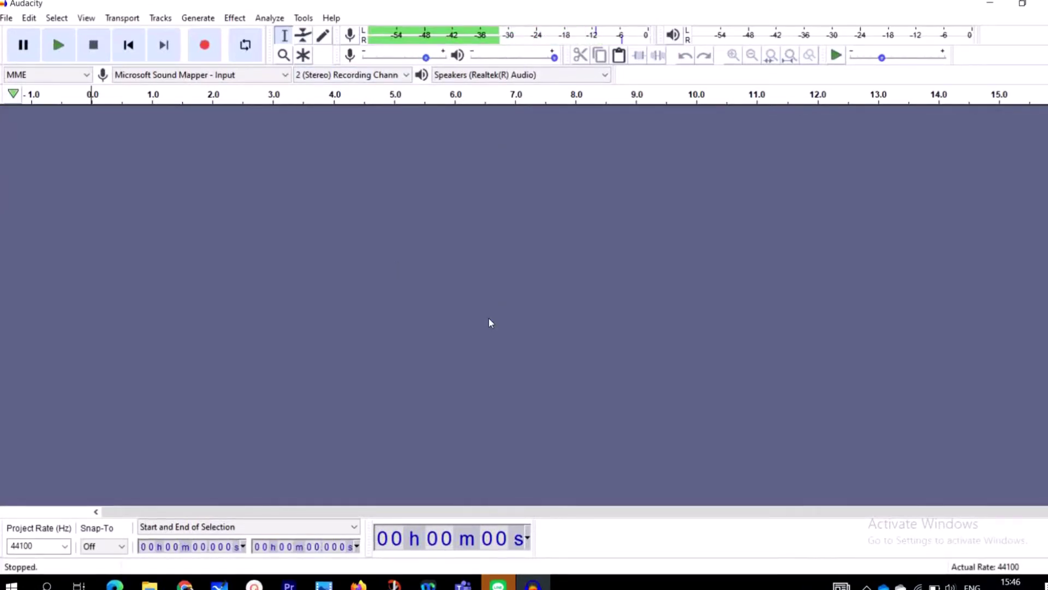
pyautogui.click(465, 35)
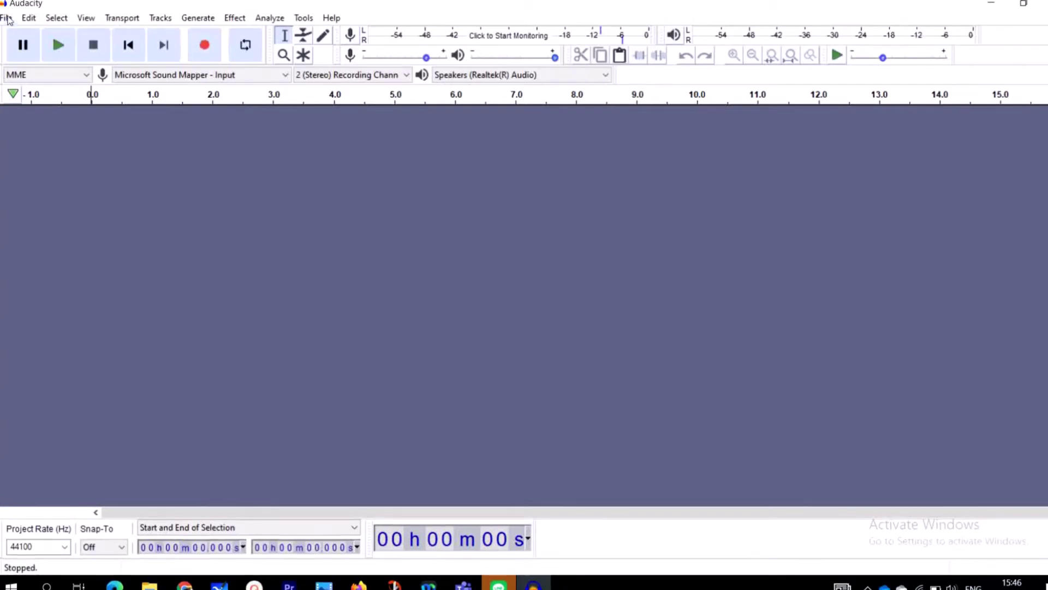
pyautogui.click(7, 18)
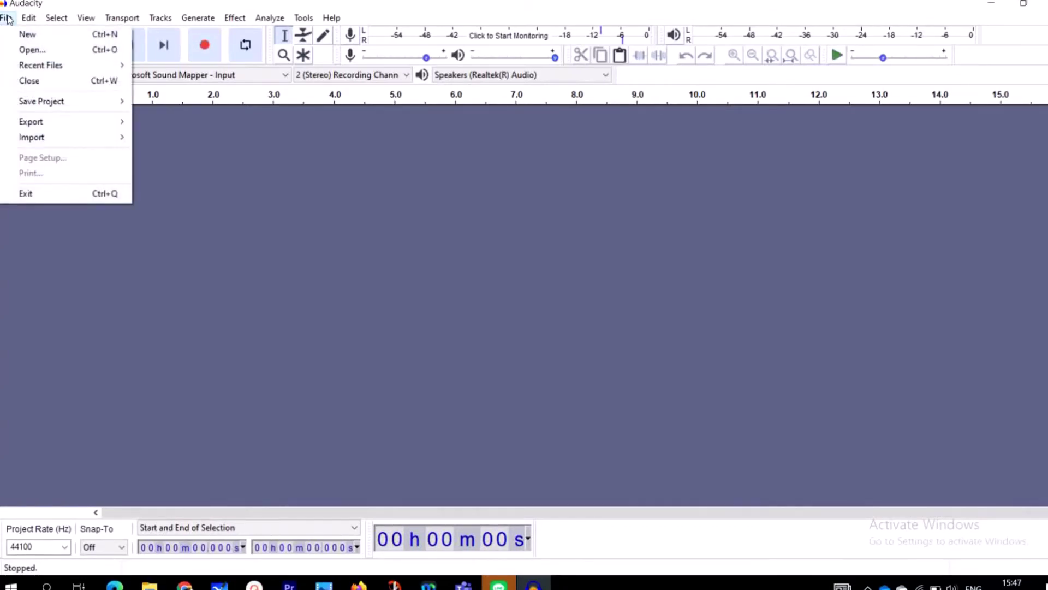
pyautogui.moveTo(27, 18)
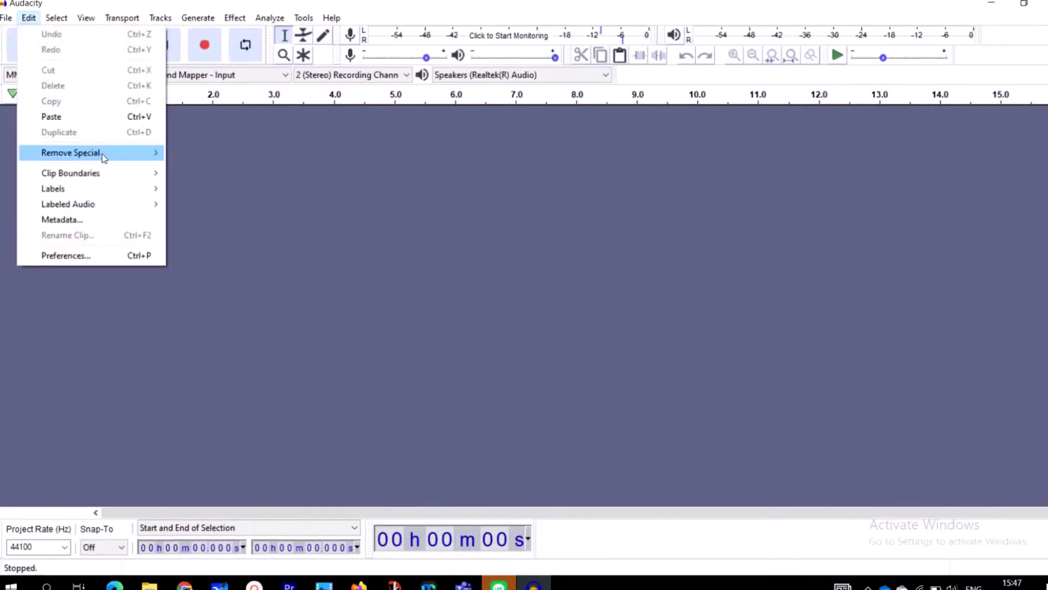
pyautogui.moveTo(104, 157)
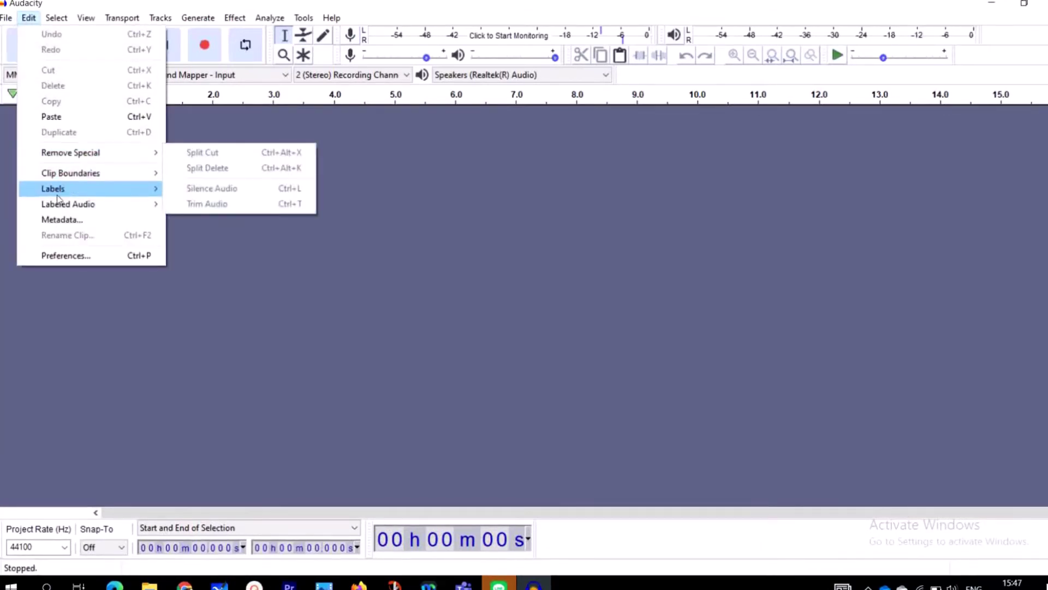
pyautogui.moveTo(85, 206)
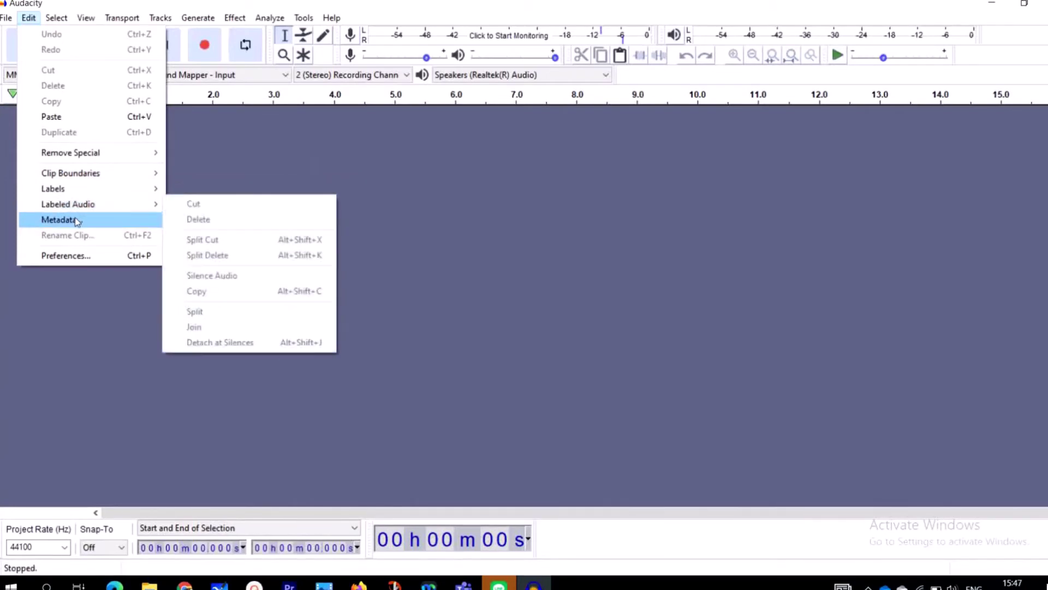
pyautogui.click(29, 18)
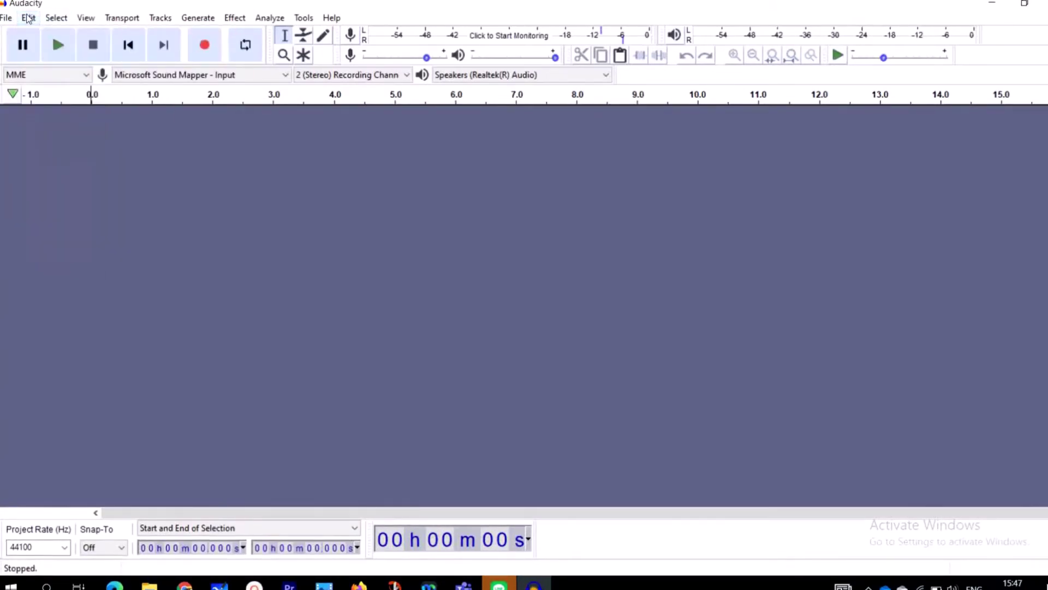
pyautogui.click(55, 18)
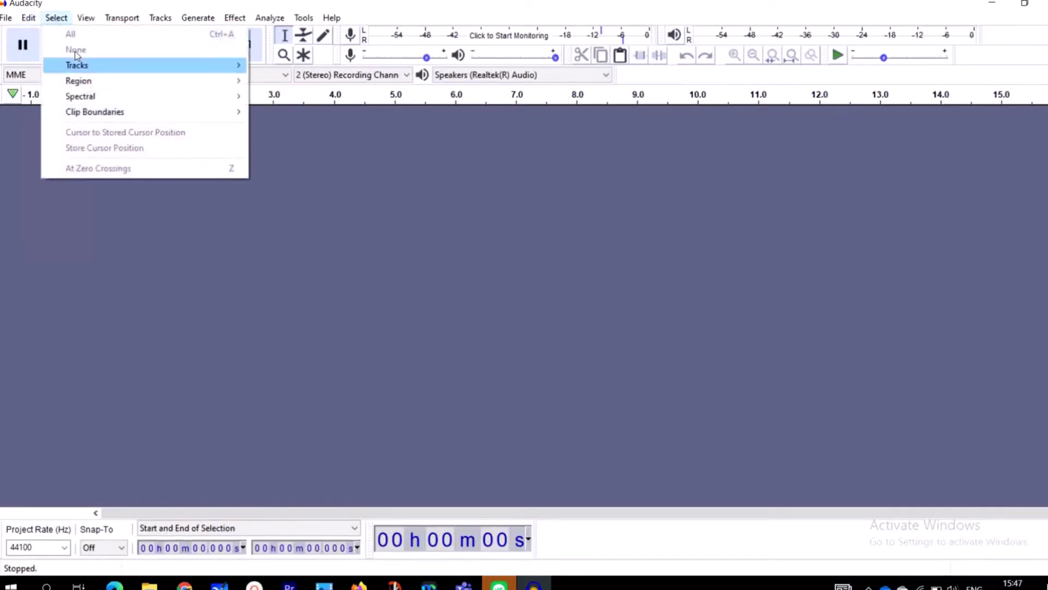
pyautogui.moveTo(7, 18)
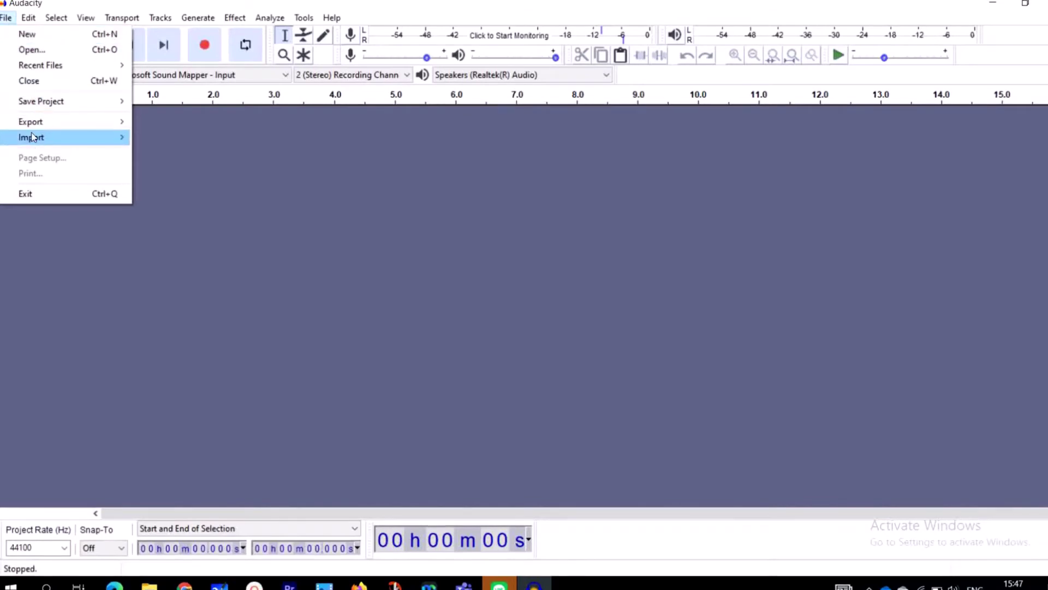
# - Start importing an audio file and browse the Desktop folder
pyautogui.moveTo(33, 137)
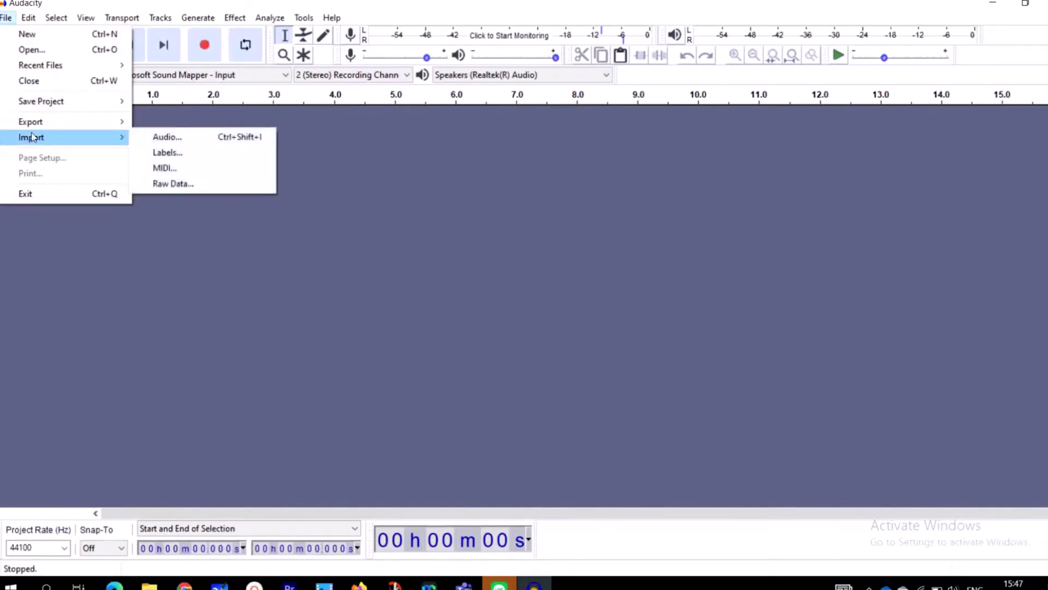
pyautogui.click(179, 141)
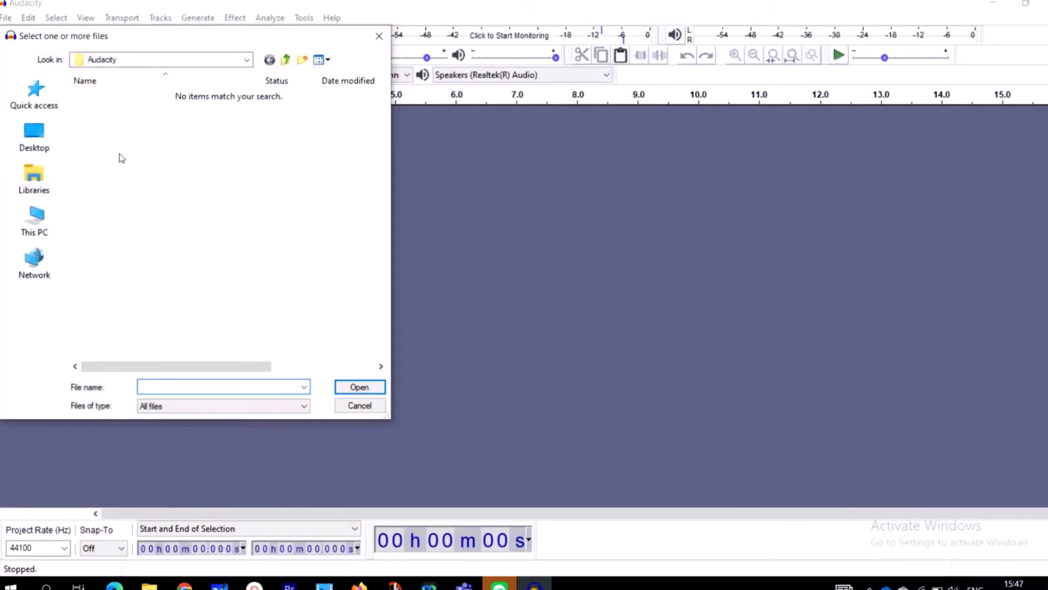
pyautogui.click(38, 136)
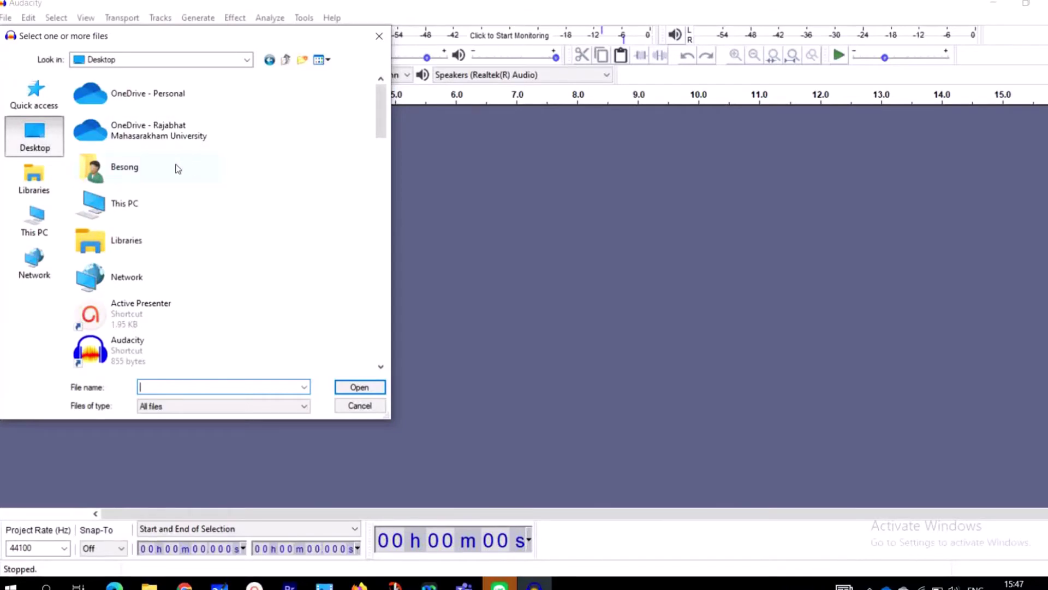
pyautogui.scroll(-1, 146, 181)
pyautogui.scroll(-1, 145, 195)
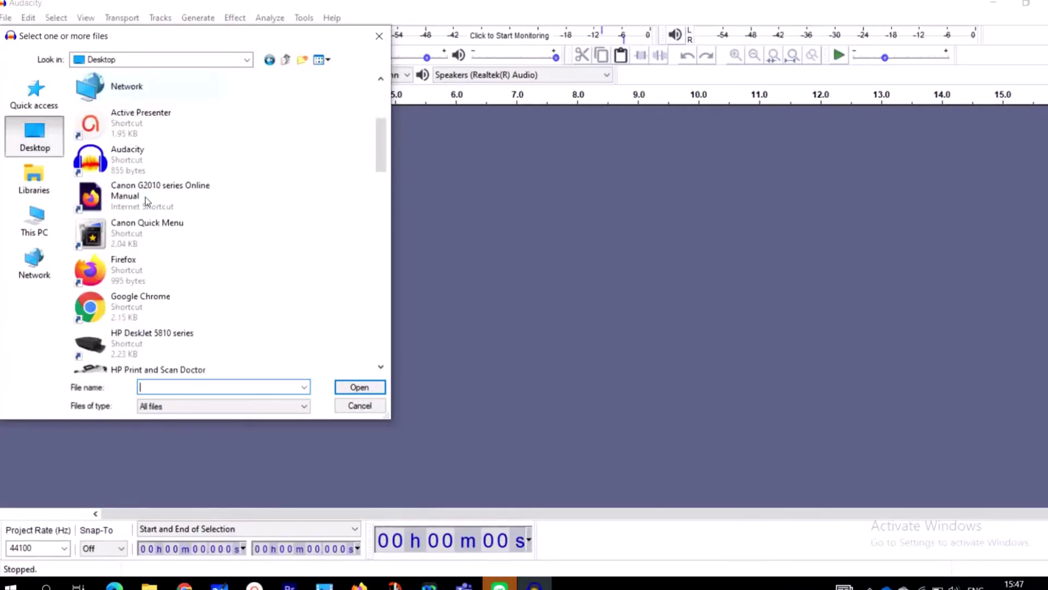
pyautogui.scroll(-1, 130, 204)
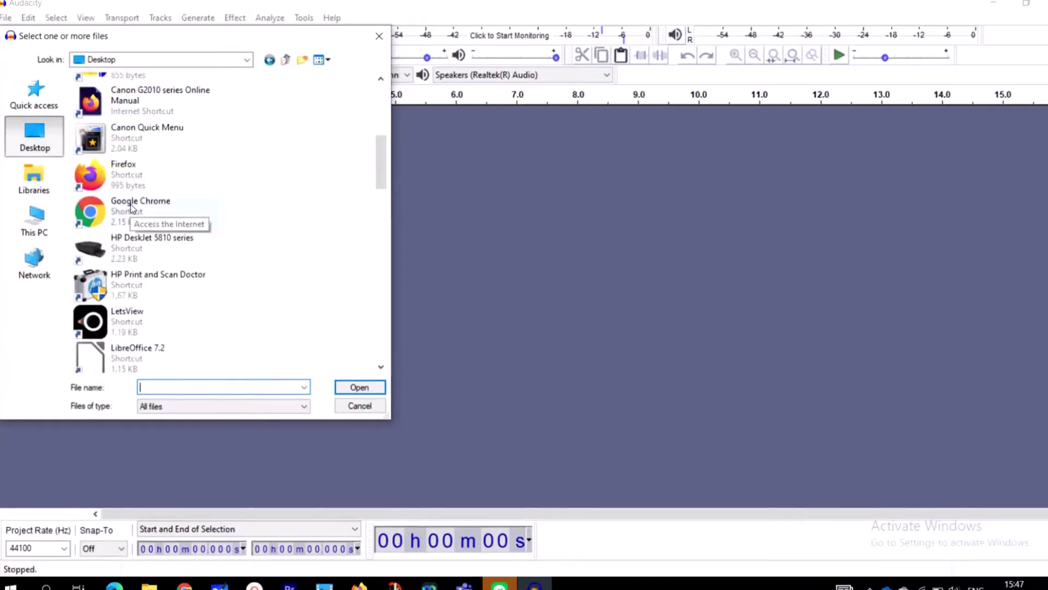
pyautogui.scroll(-1, 130, 204)
pyautogui.scroll(-1, 131, 239)
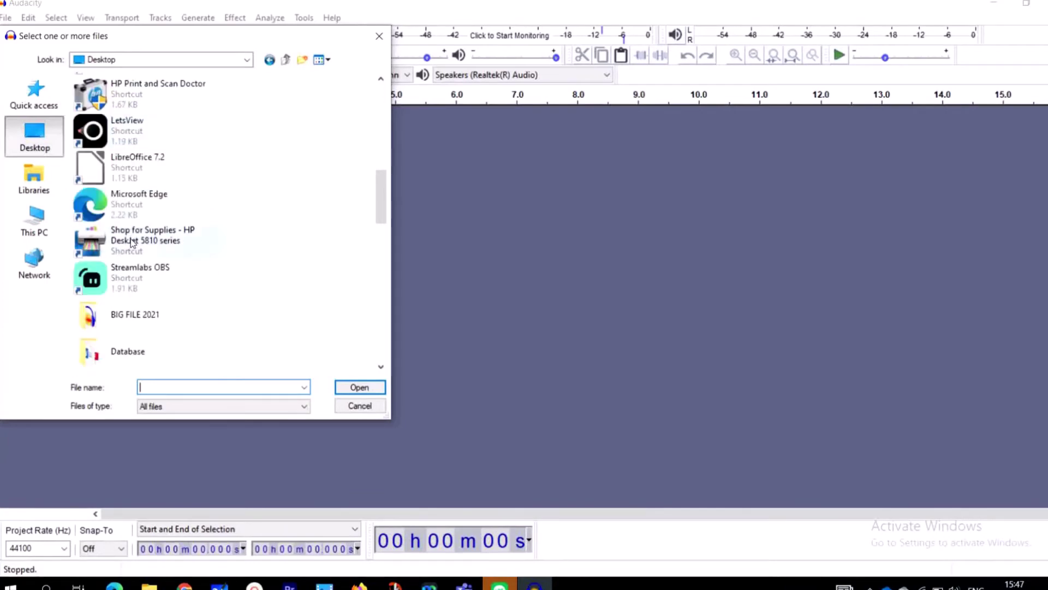
# - Go into the Youtube audio musics folder and open Duh Fuse - French Fuse
pyautogui.click(217, 387)
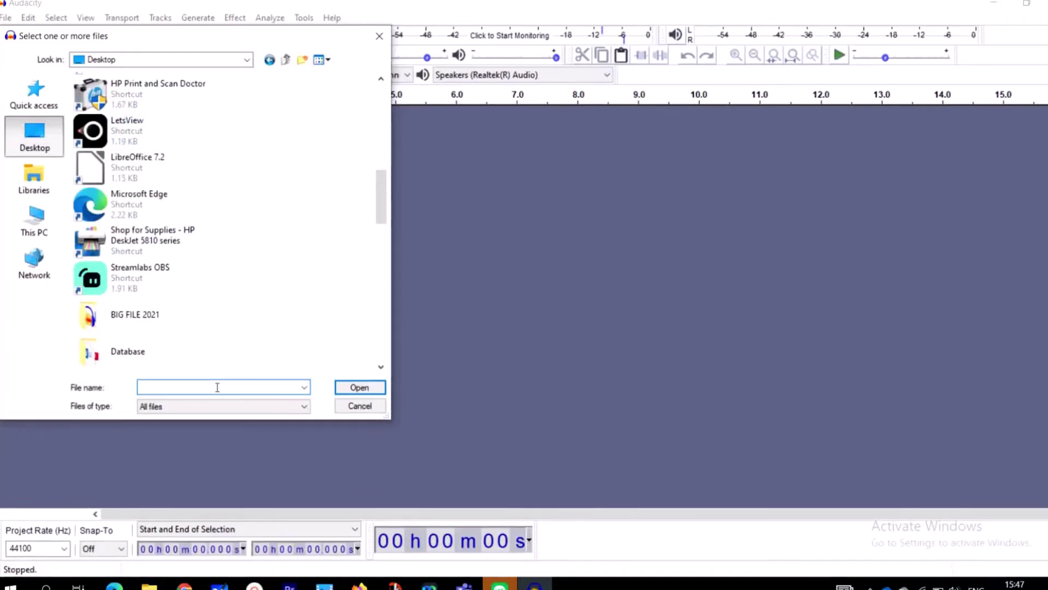
pyautogui.write('y')
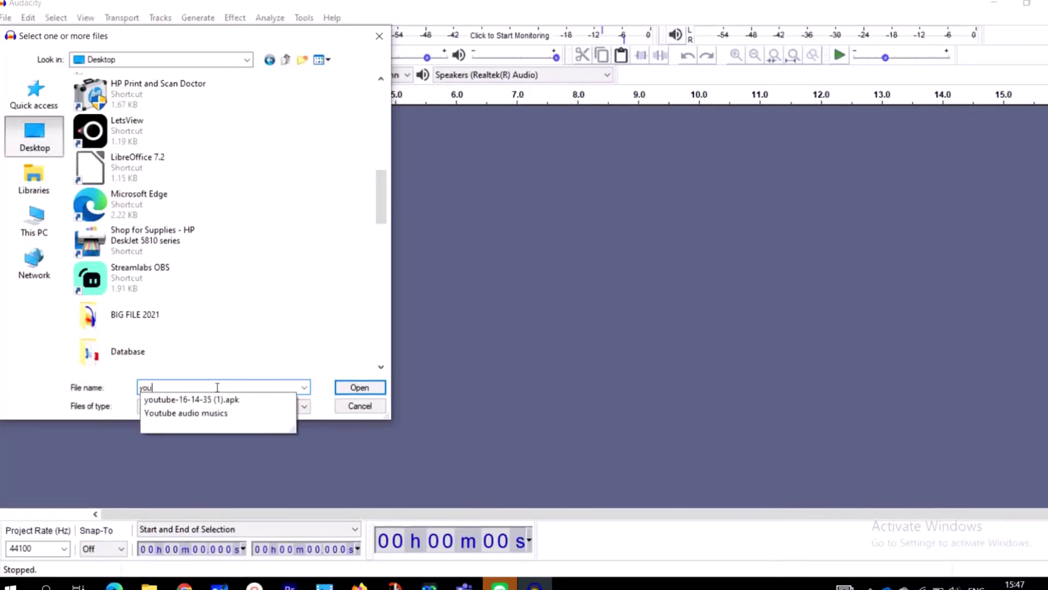
pyautogui.write('outube audio musics')
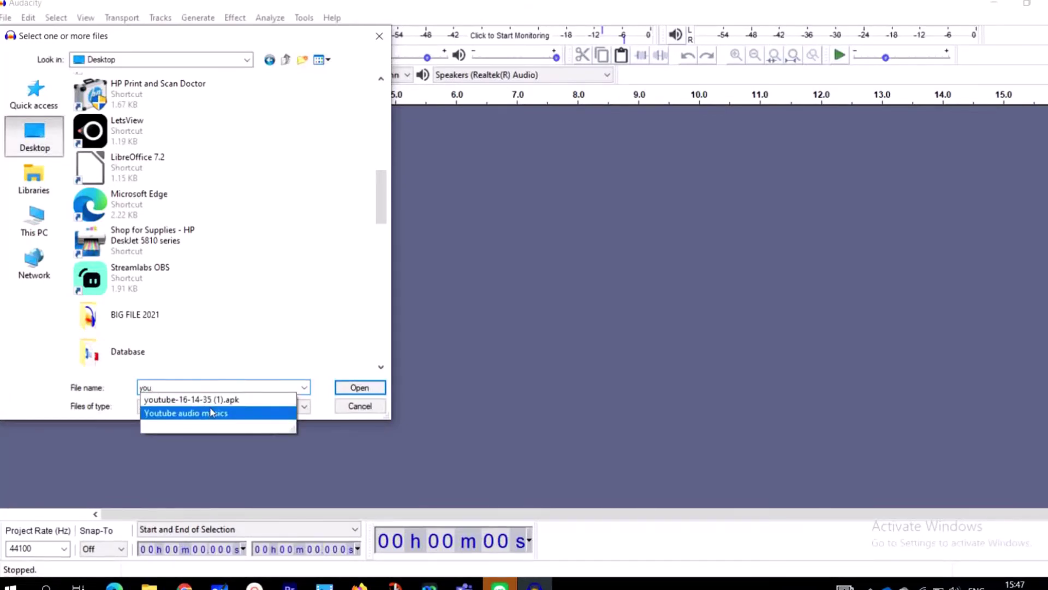
pyautogui.click(211, 414)
pyautogui.click(363, 387)
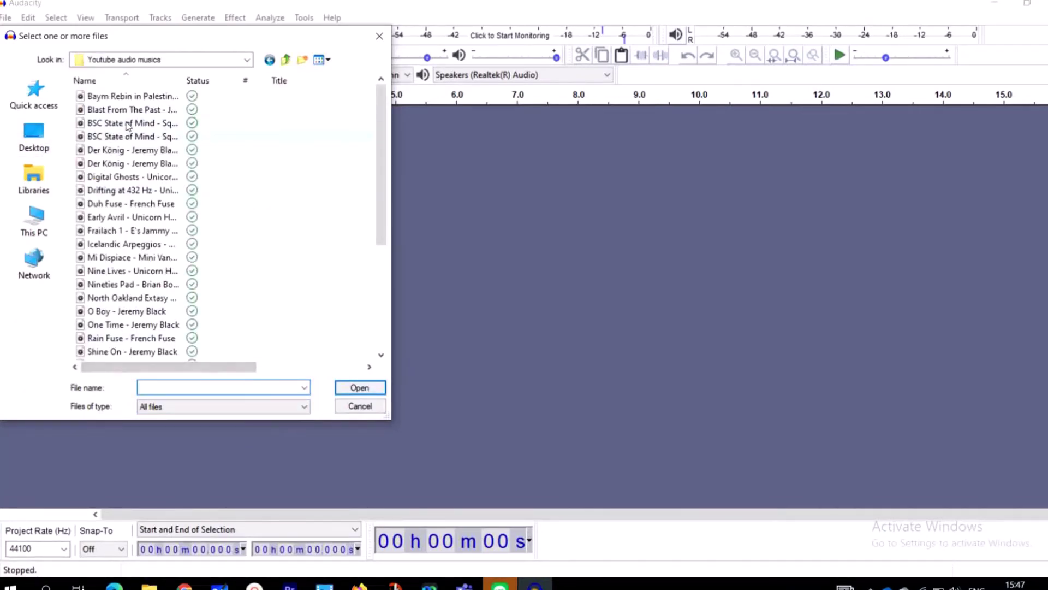
pyautogui.click(112, 206)
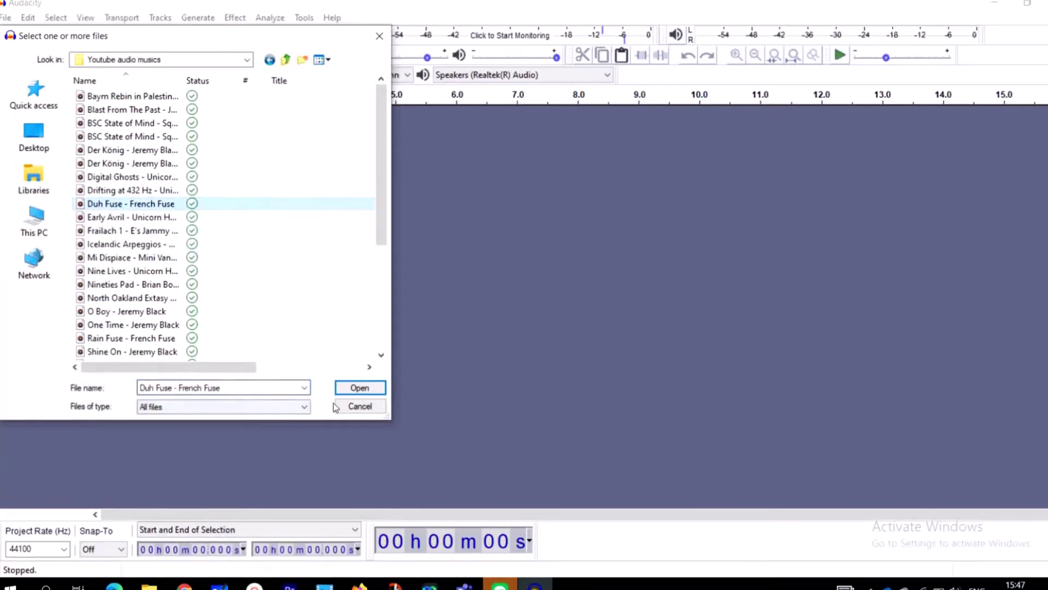
pyautogui.click(357, 388)
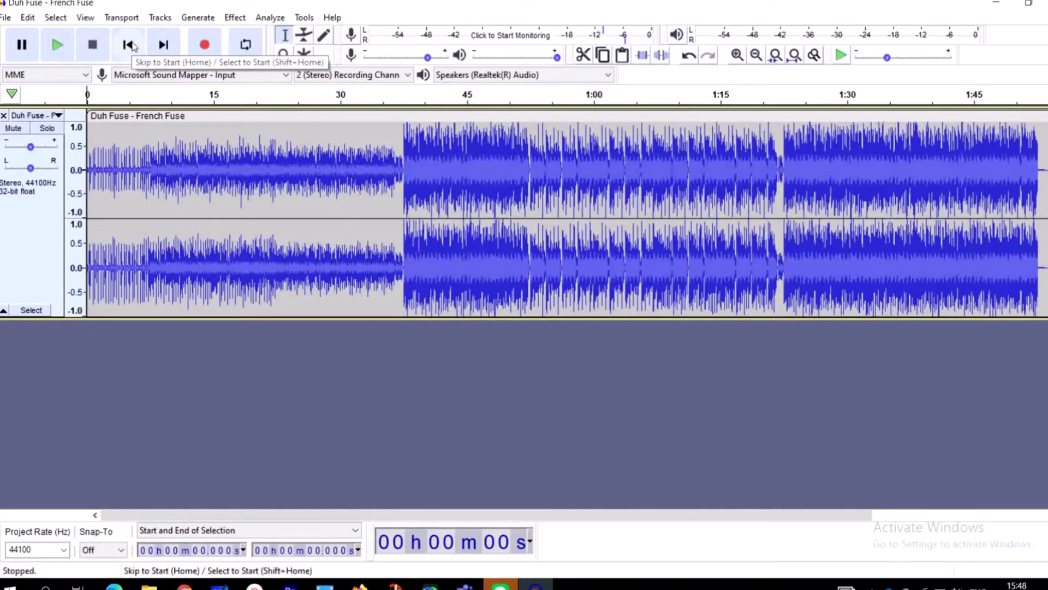
# - Play Duh Fuse - French Fuse, restart it from the beginning, then stop playback
pyautogui.click(54, 48)
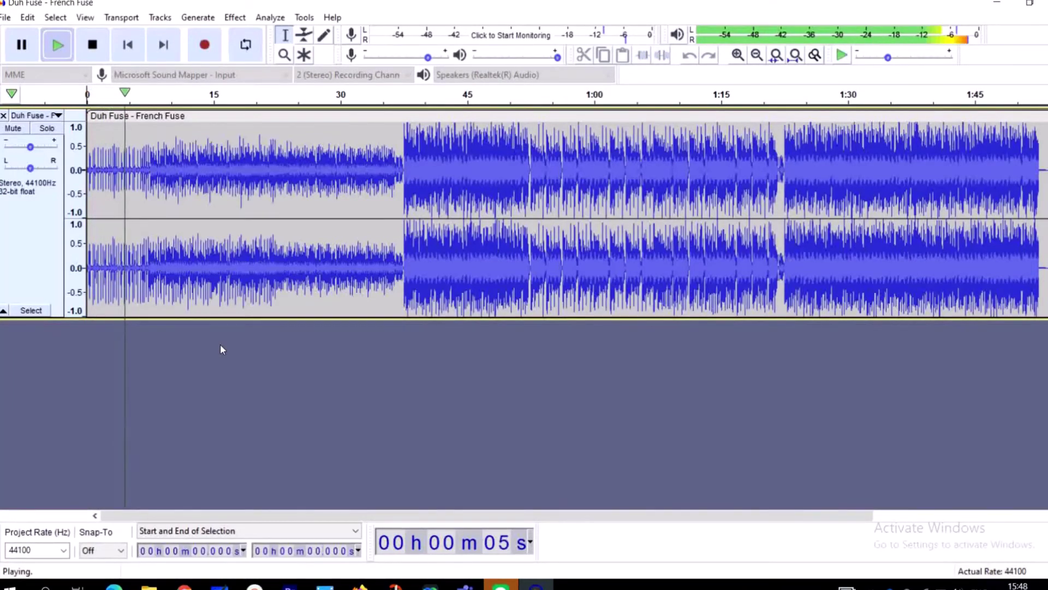
pyautogui.click(57, 48)
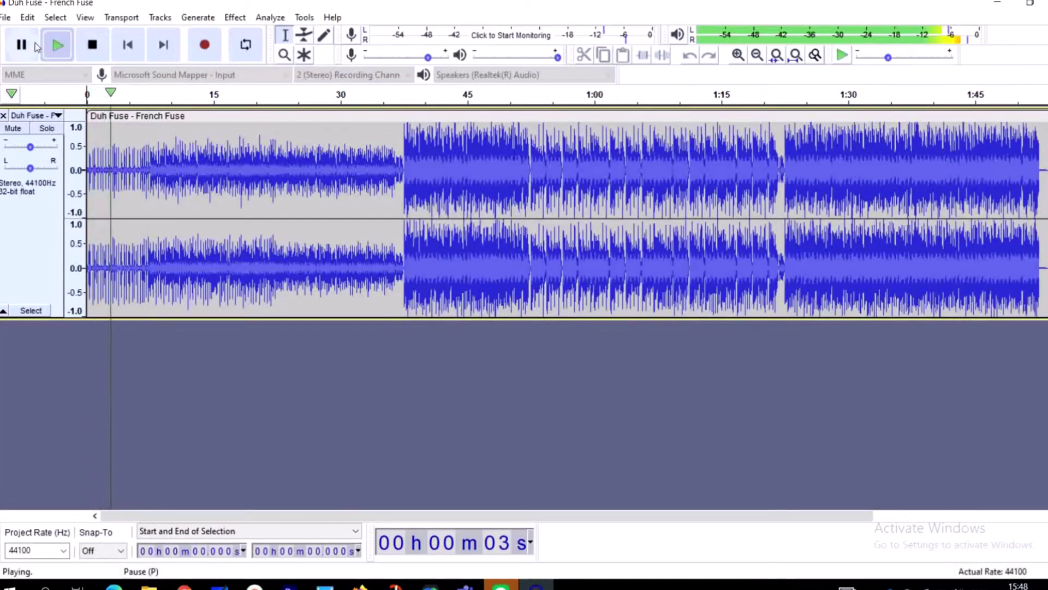
pyautogui.click(93, 46)
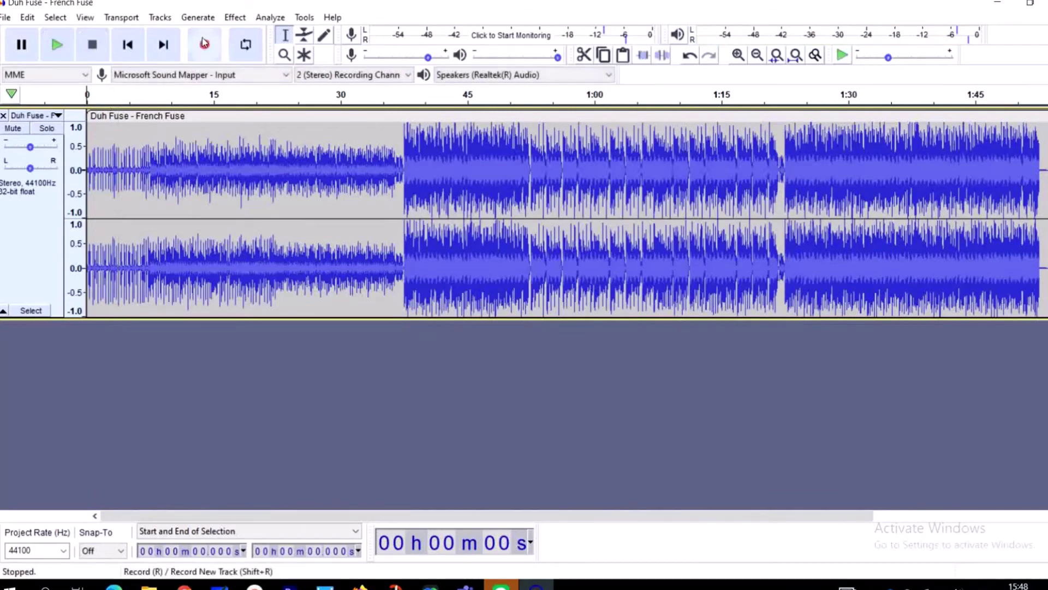
# - Record a short clip after the song's end, running to about 2:01
pyautogui.click(205, 45)
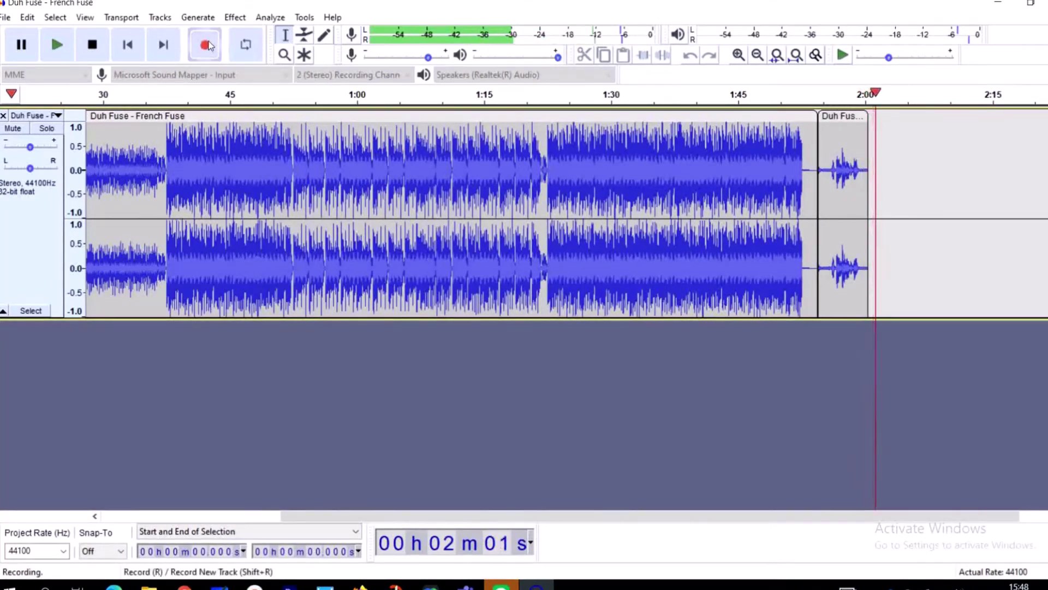
pyautogui.click(92, 46)
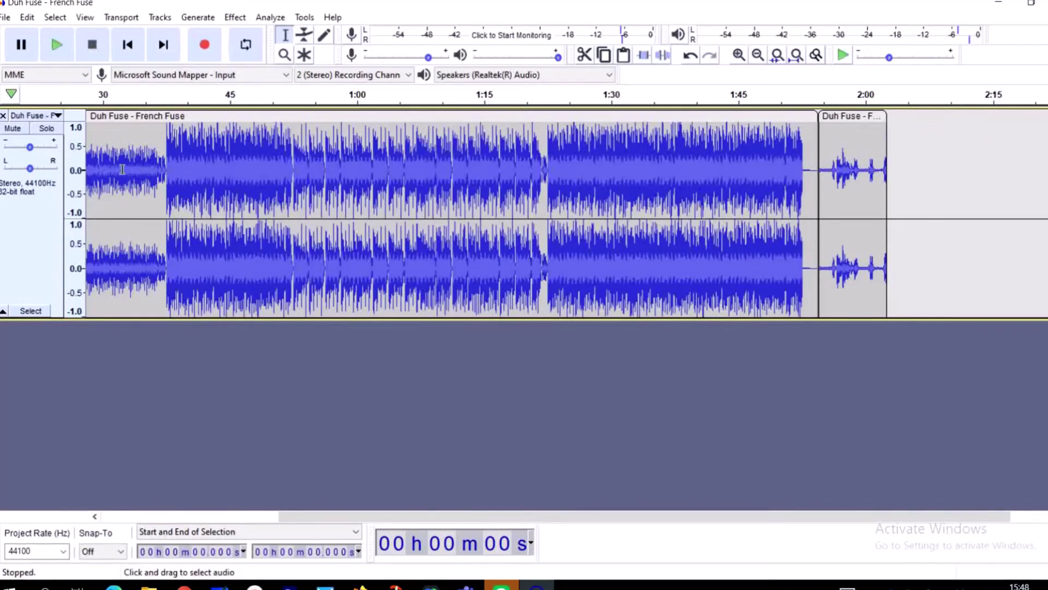
# - Copy the 28–43 s passage, paste it at 2:06, and play it back
pyautogui.moveTo(89, 155); pyautogui.dragTo(217, 160)
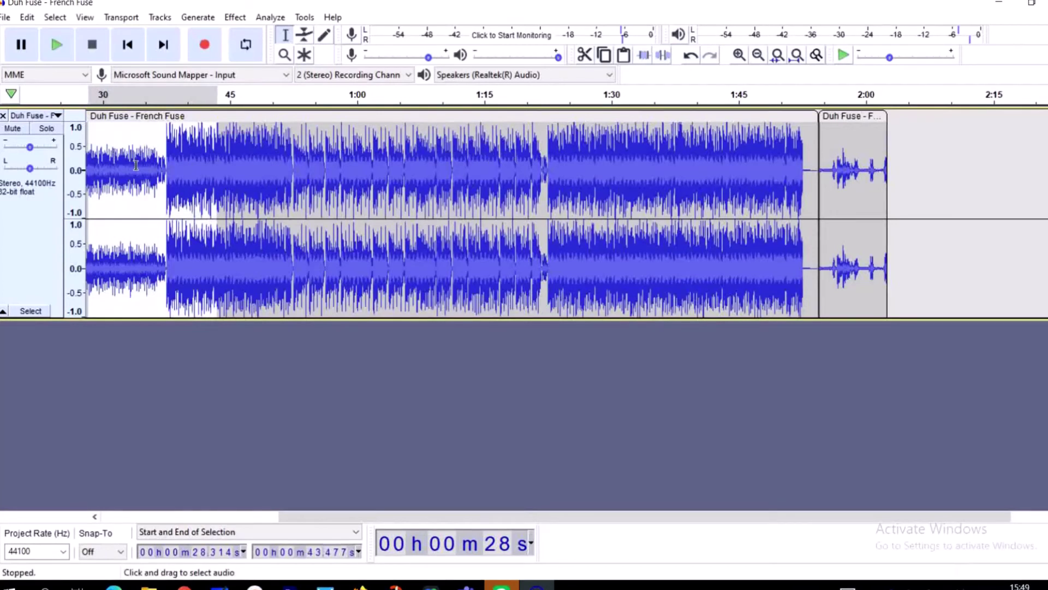
pyautogui.click(606, 55)
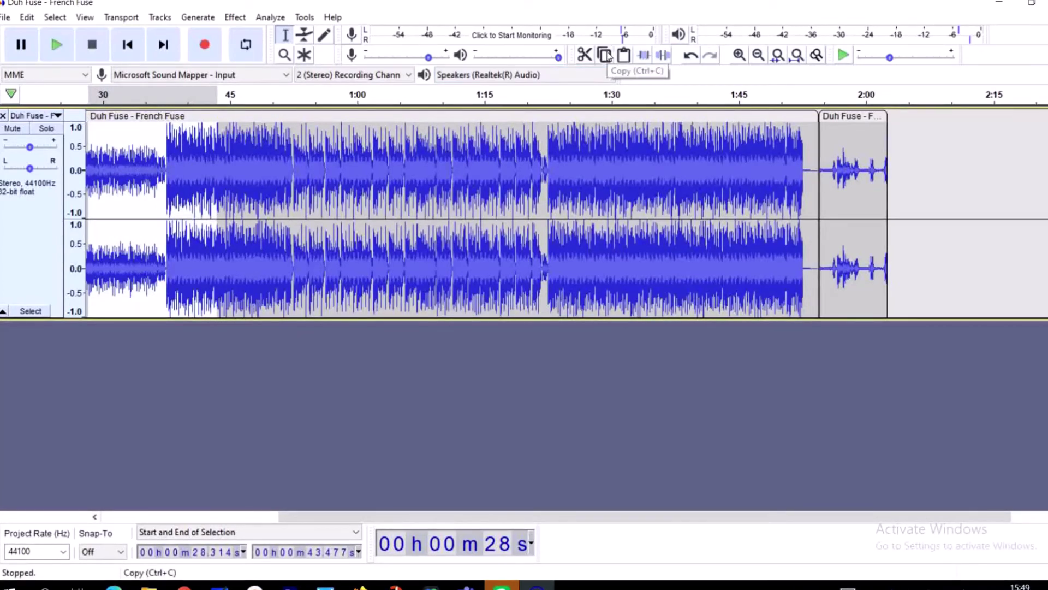
pyautogui.click(922, 184)
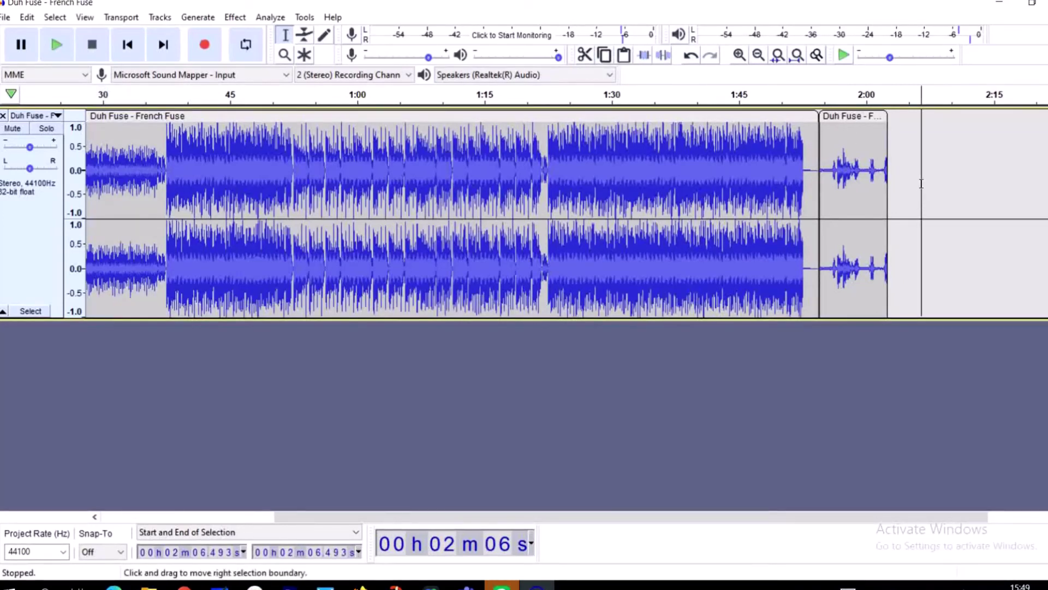
pyautogui.click(624, 55)
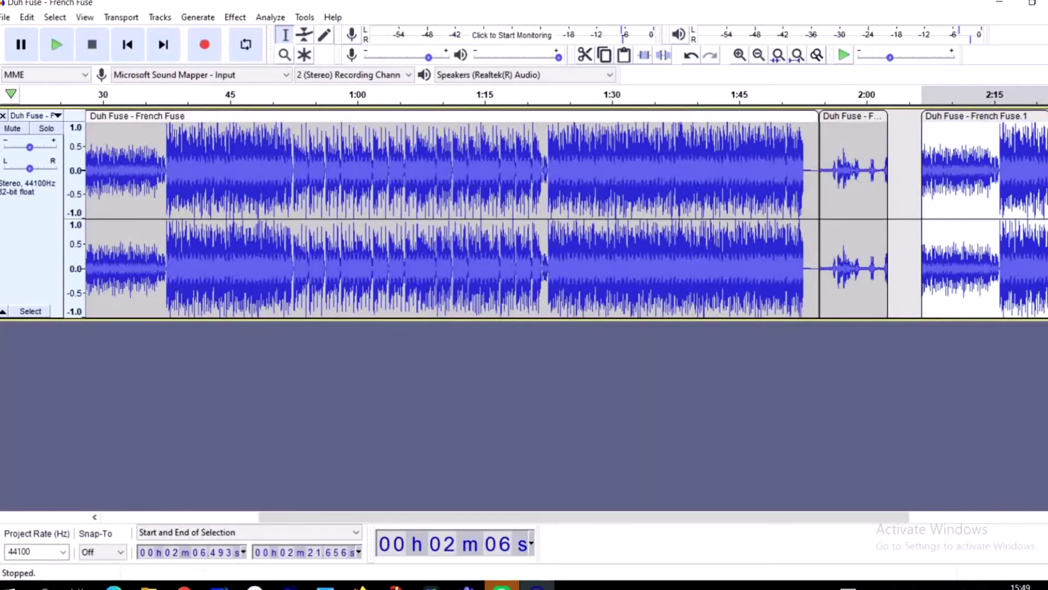
pyautogui.click(55, 47)
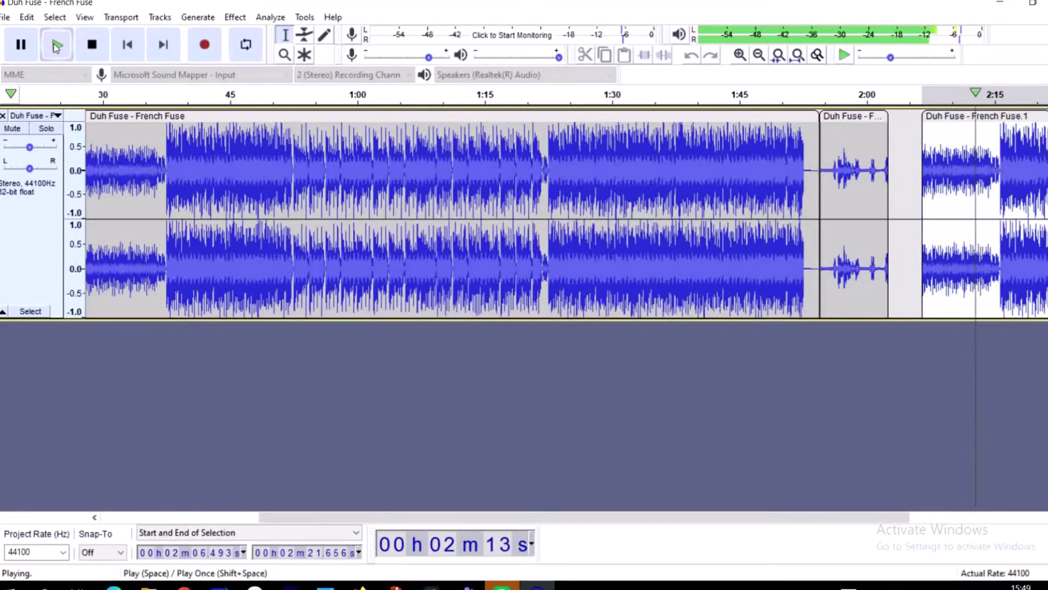
pyautogui.click(92, 45)
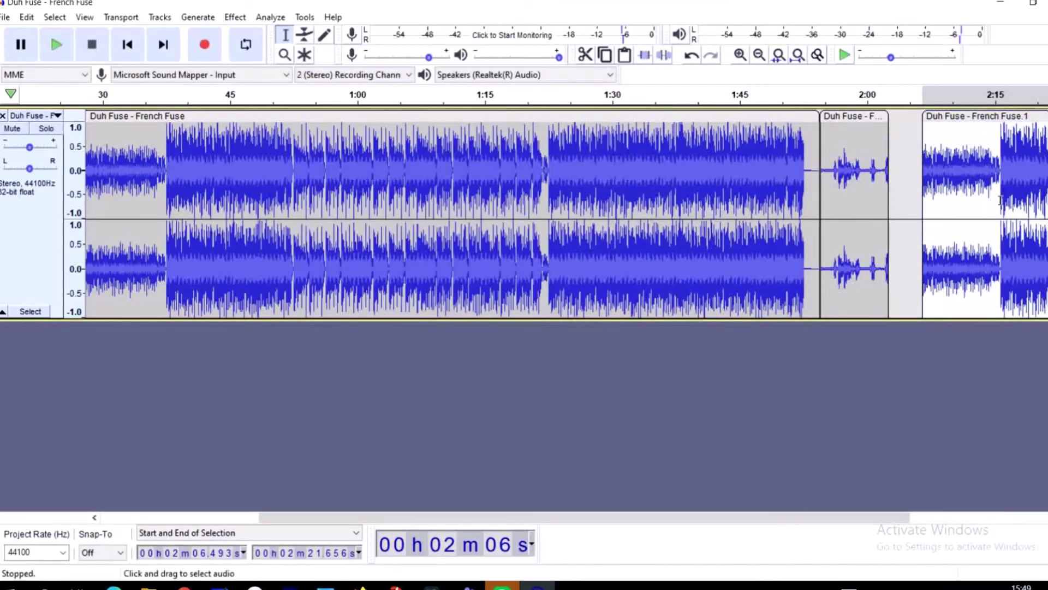
# - Cut out the pasted clip from 2:05 and the song's 1:23.7–1:52.4 section
pyautogui.moveTo(912, 184); pyautogui.dragTo(1047, 185)
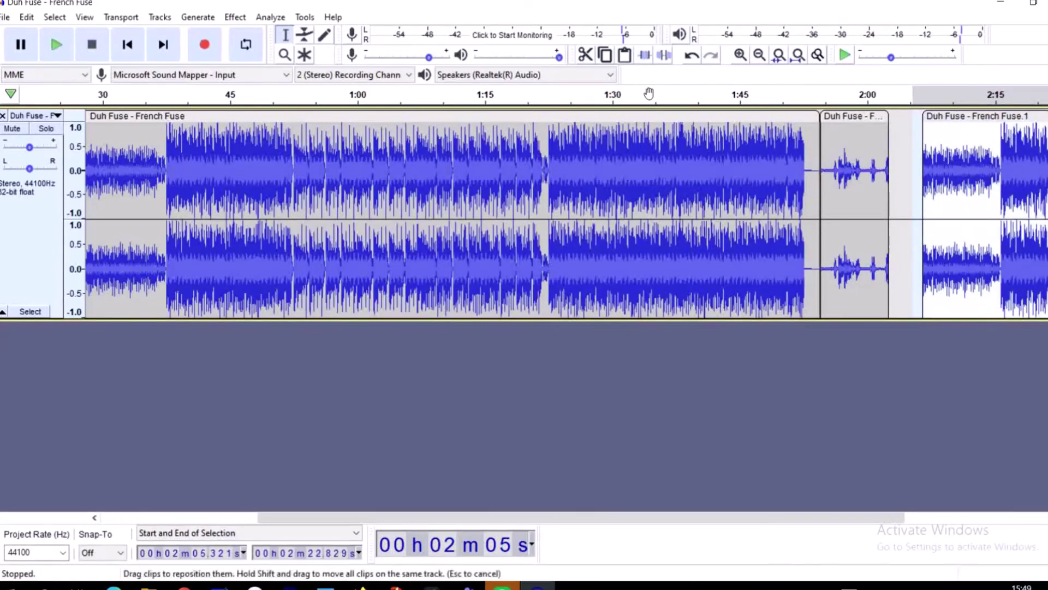
pyautogui.click(586, 56)
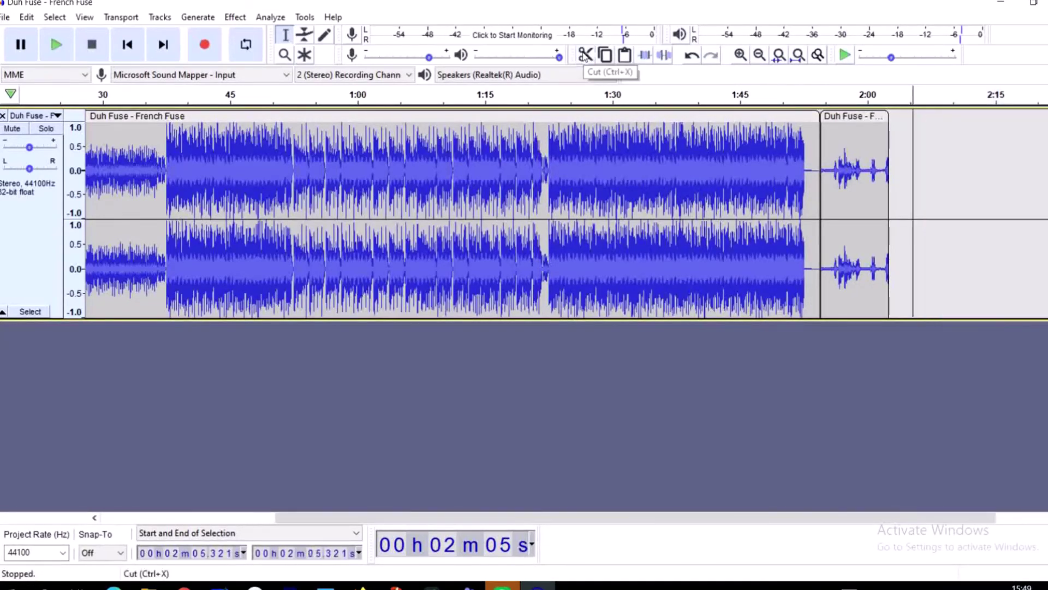
pyautogui.moveTo(803, 208); pyautogui.dragTo(559, 207)
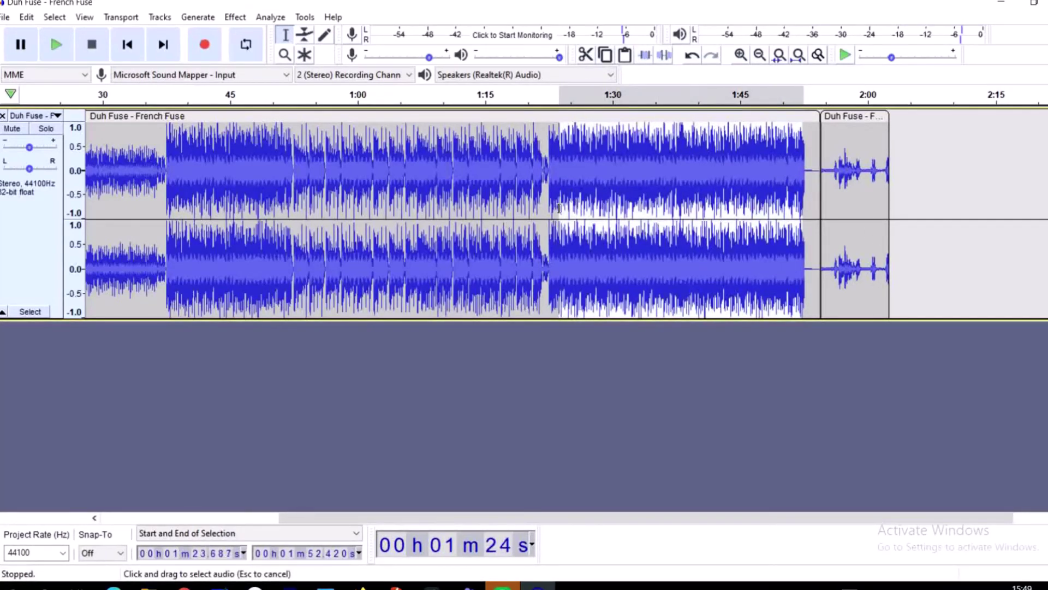
pyautogui.click(585, 55)
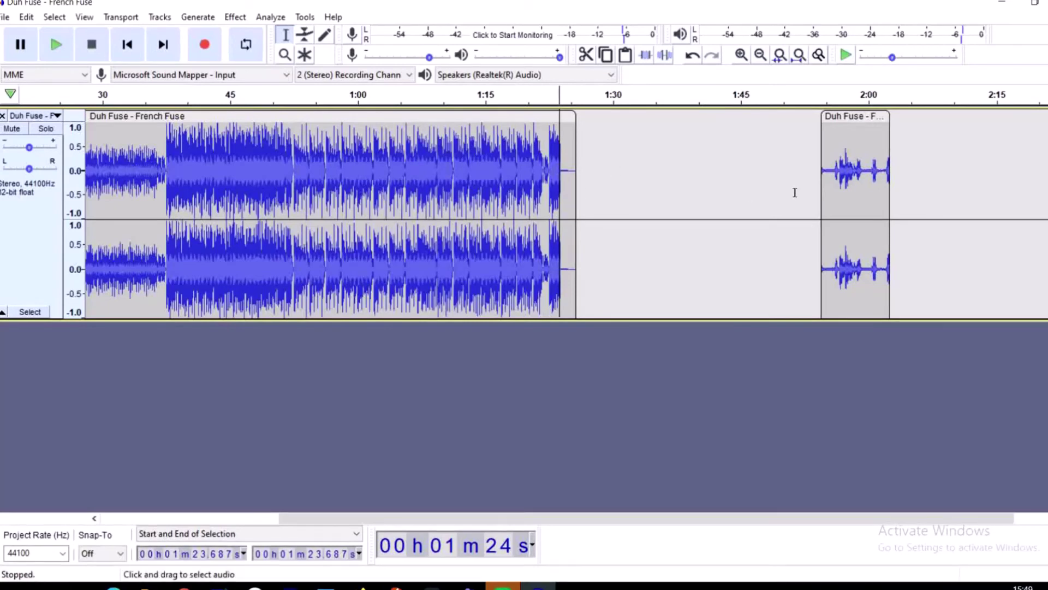
pyautogui.click(6, 16)
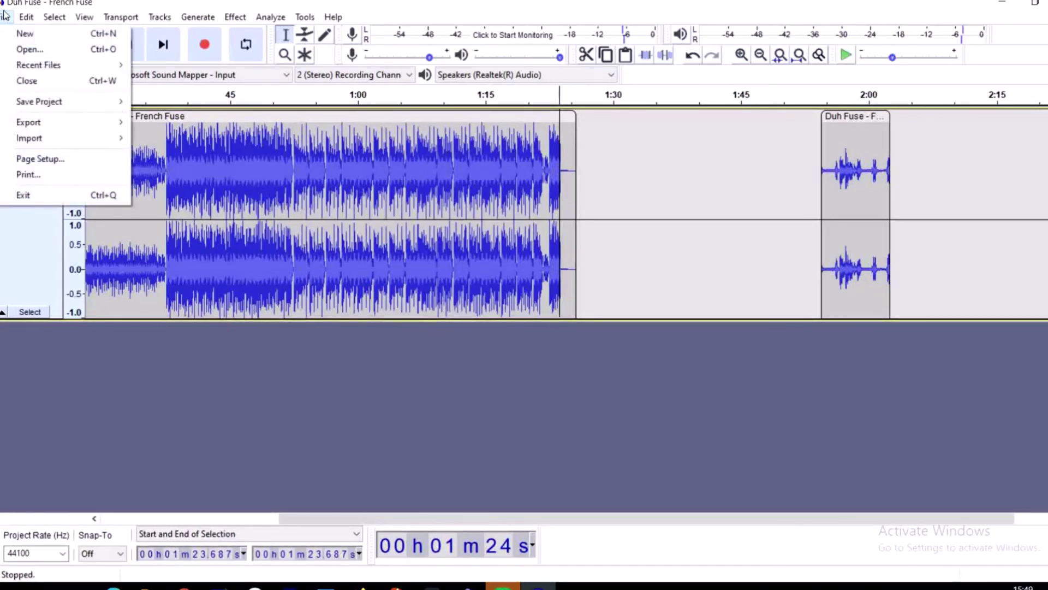
pyautogui.moveTo(42, 104)
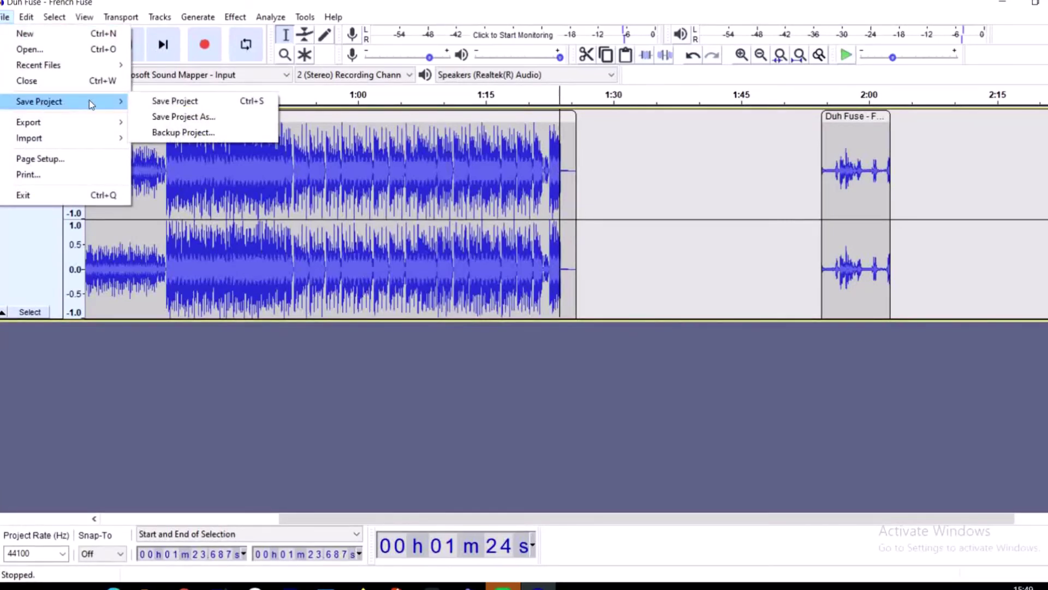
pyautogui.click(163, 132)
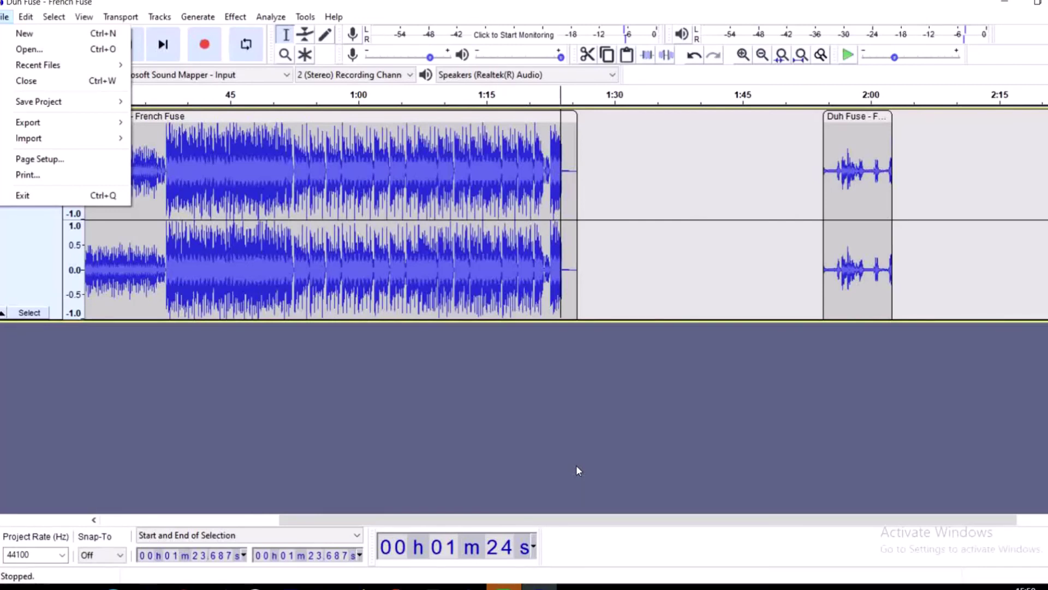
pyautogui.click(521, 431)
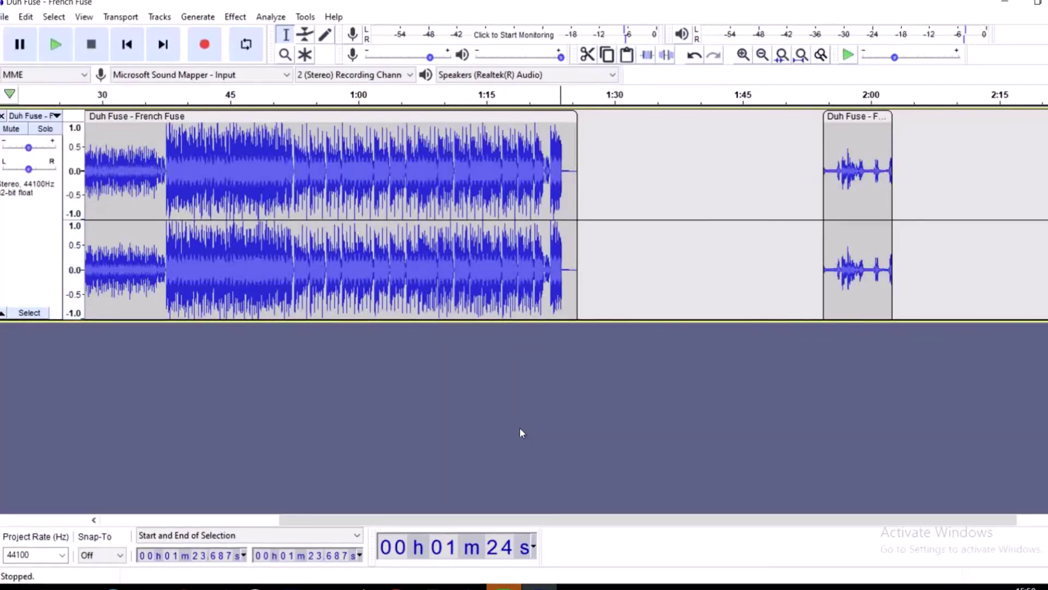